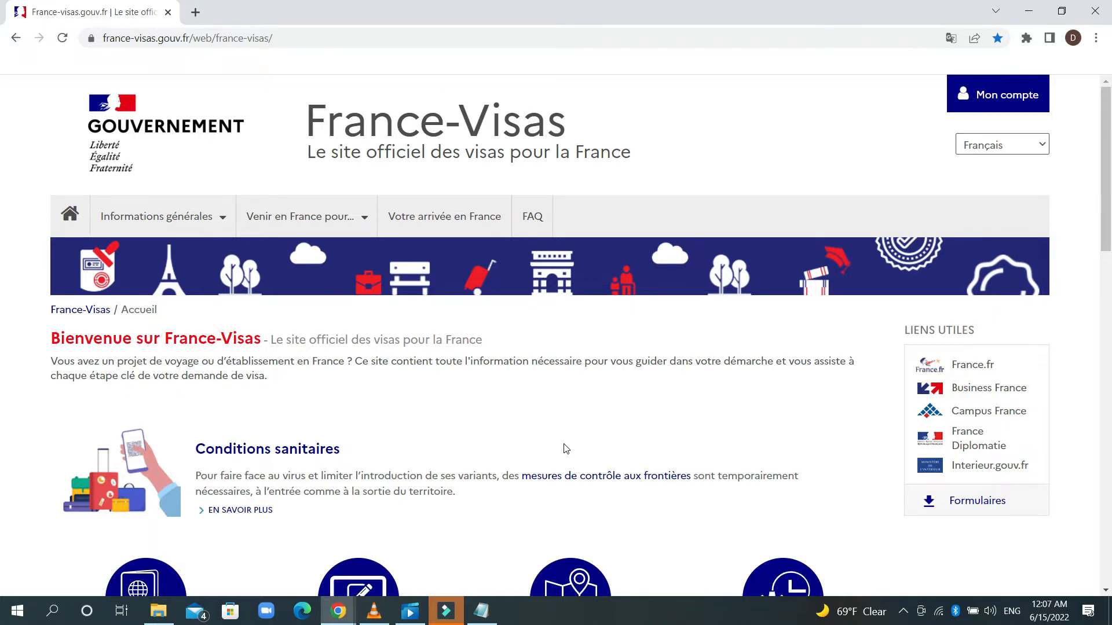
From Mon compte, enter the applicant's surname and first name in the sign-up form
left_click(1005, 92)
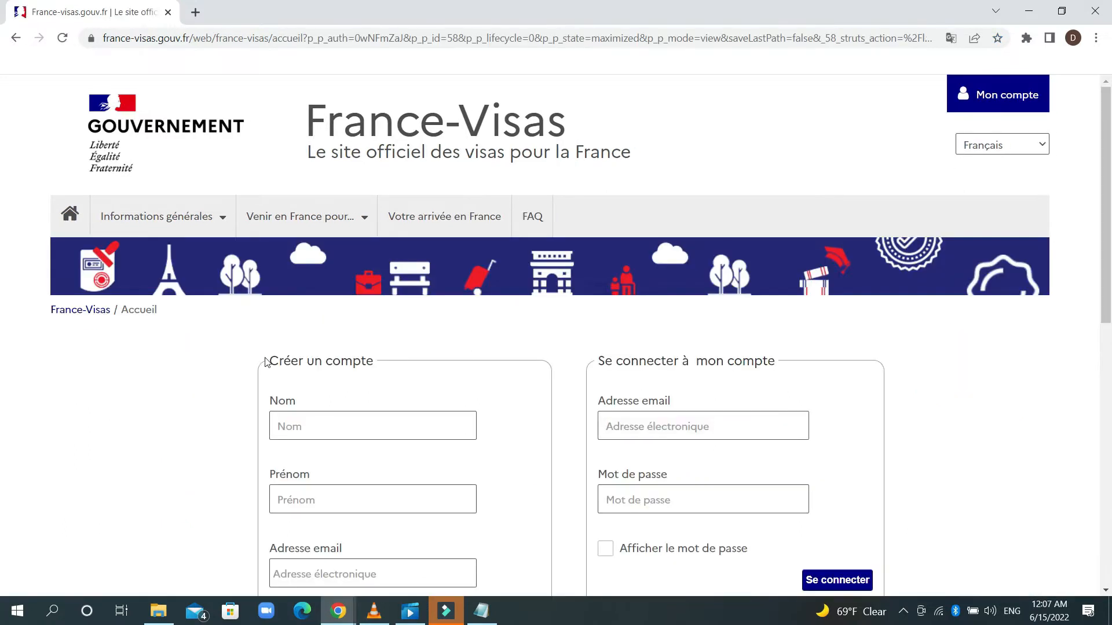
scroll(256, 363, "down", 3)
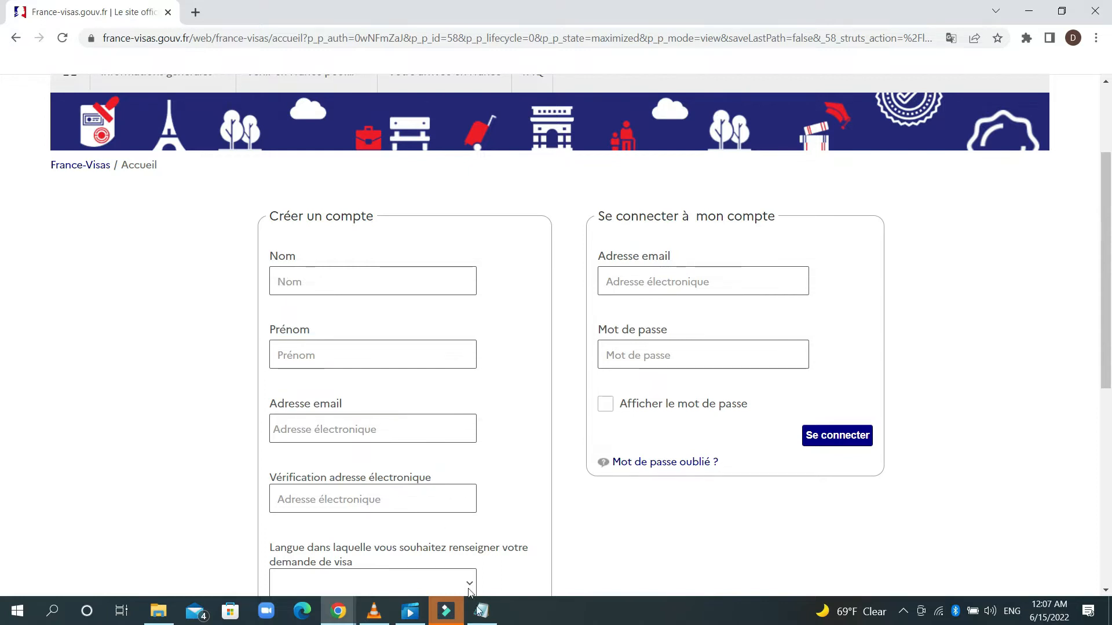
left_click(336, 278)
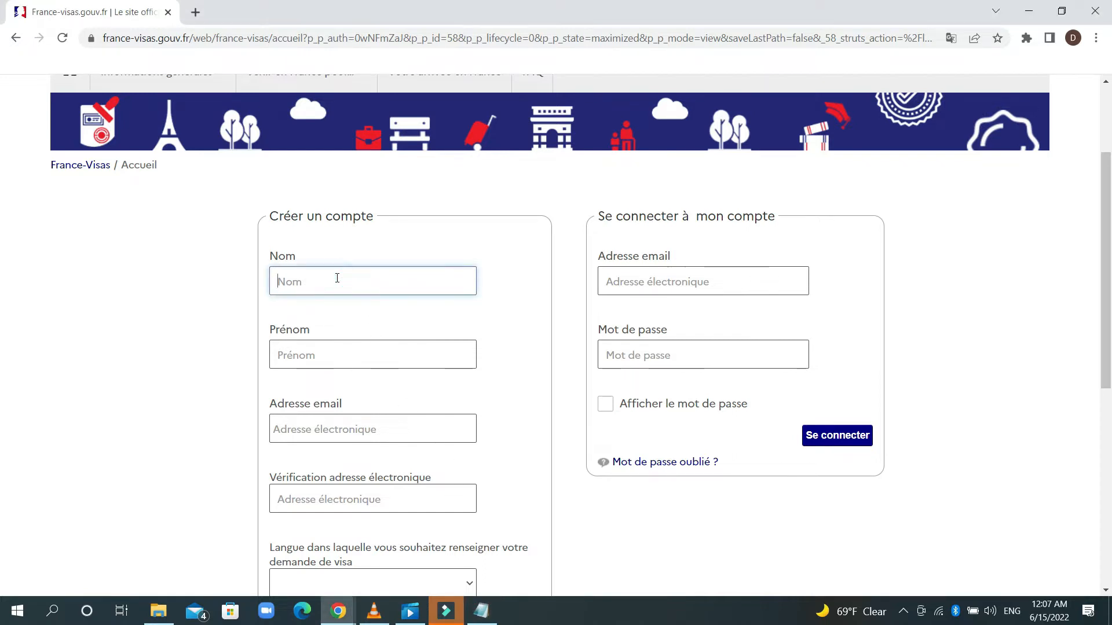
type("e")
key("BackSpace")
type("ETUDIER")
left_click(288, 353)
type("EN ")
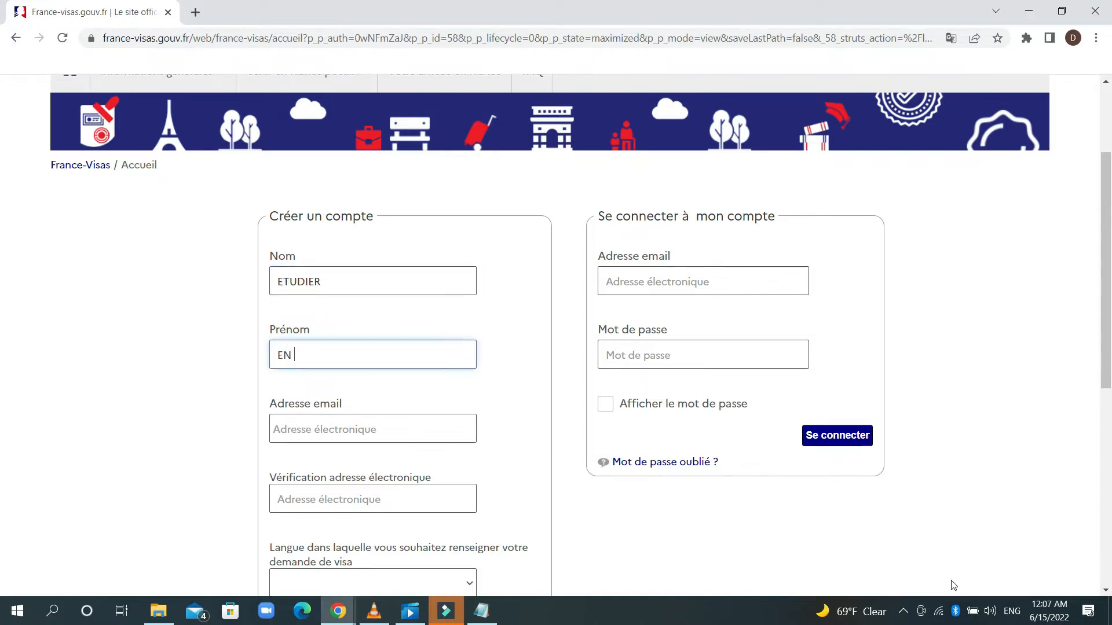
type("MBENG")
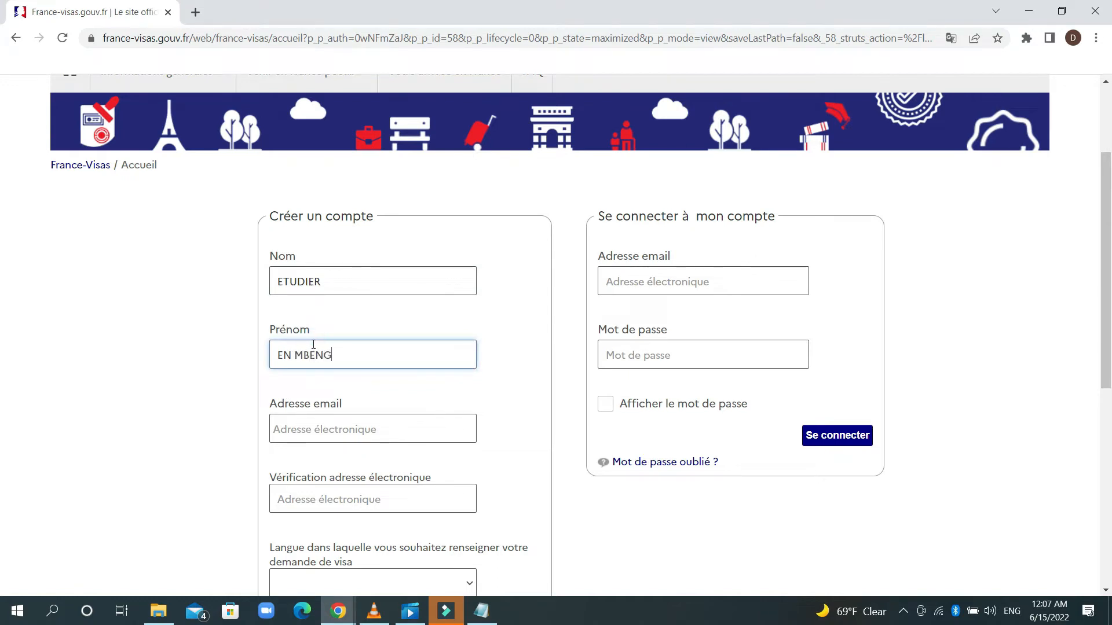
Paste the applicant's e-mail address into both the e-mail and confirmation fields
left_click(285, 414)
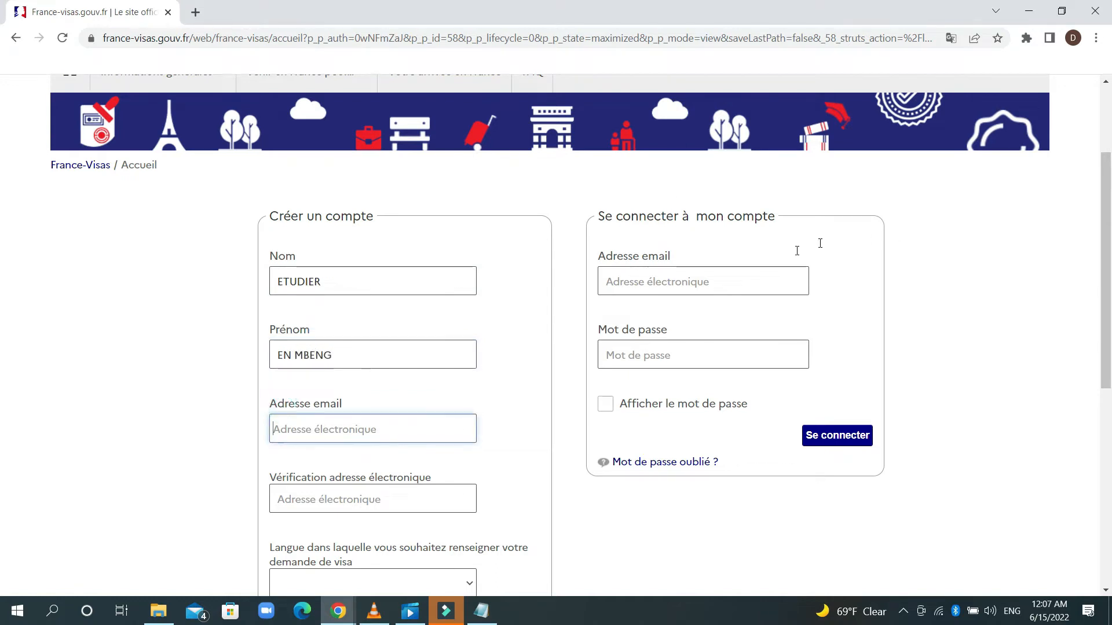
left_click(560, 204)
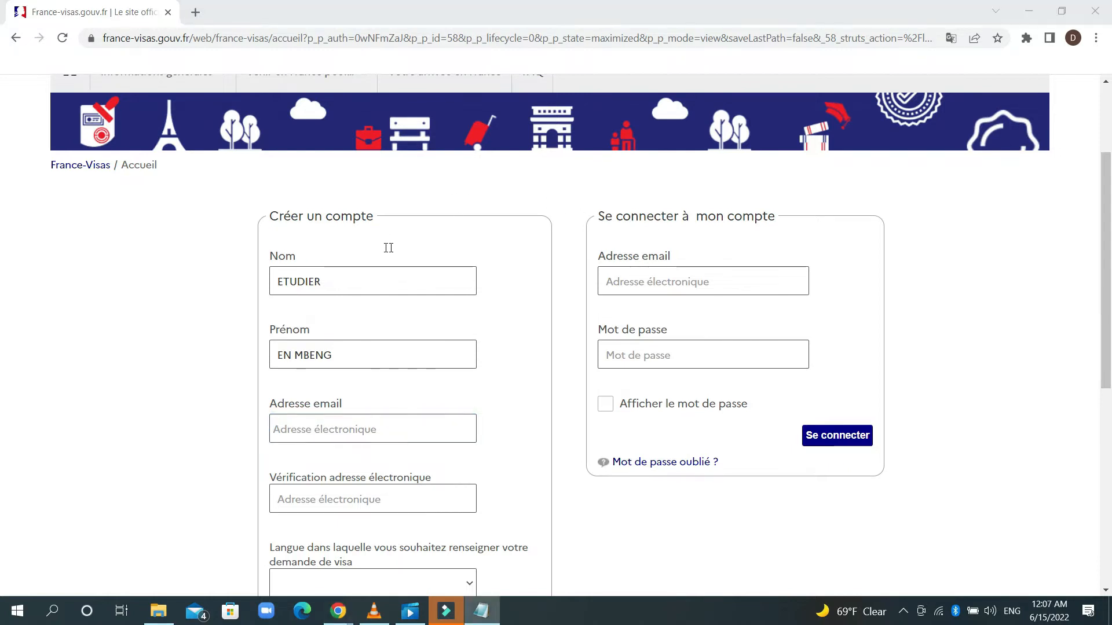
left_click(274, 429)
key("ctrl+v")
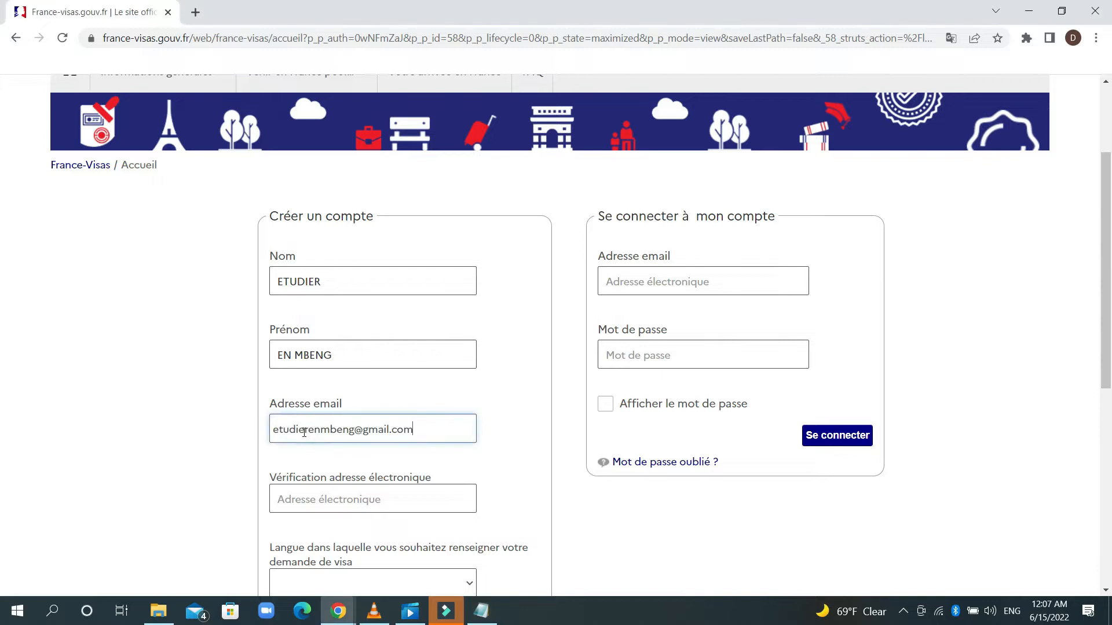
scroll(303, 433, "down", 1)
left_click(306, 431)
key("ctrl+v")
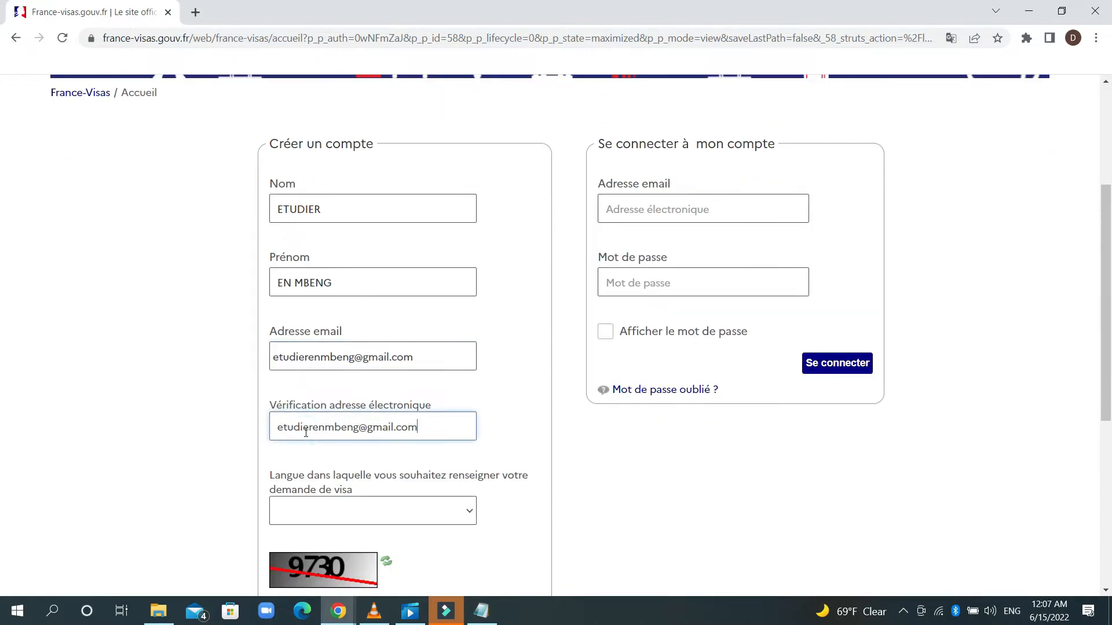
Choose Français as the application language and enter the captcha answer
scroll(306, 432, "down", 1)
left_click(324, 449)
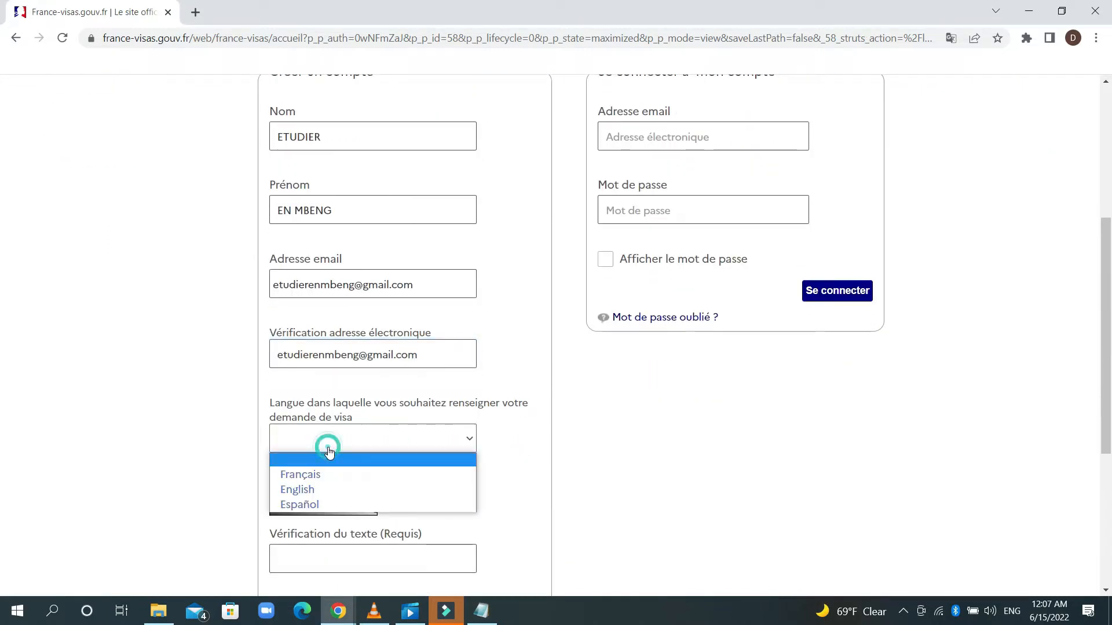
left_click(318, 476)
scroll(303, 434, "down", 2)
left_click(304, 421)
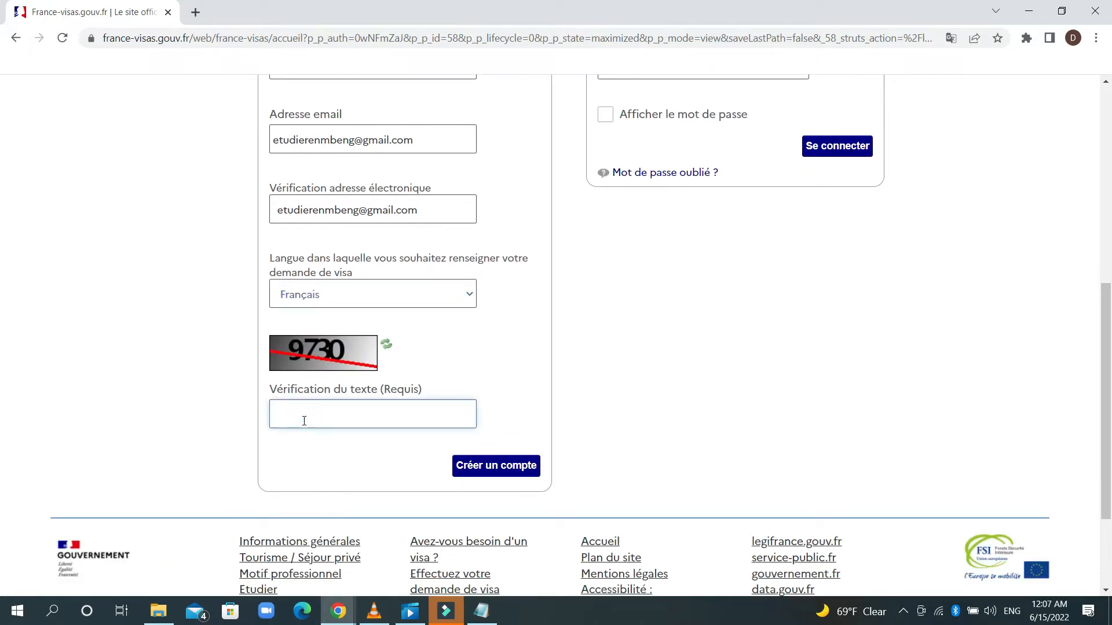
type("9730")
left_click(202, 445)
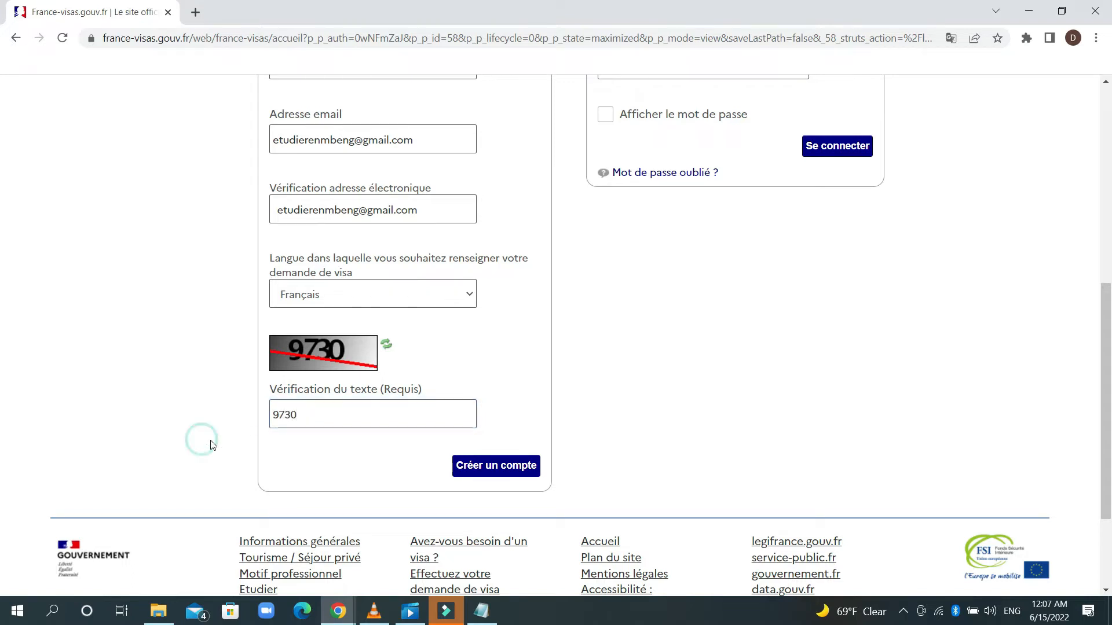
scroll(488, 468, "up", 5)
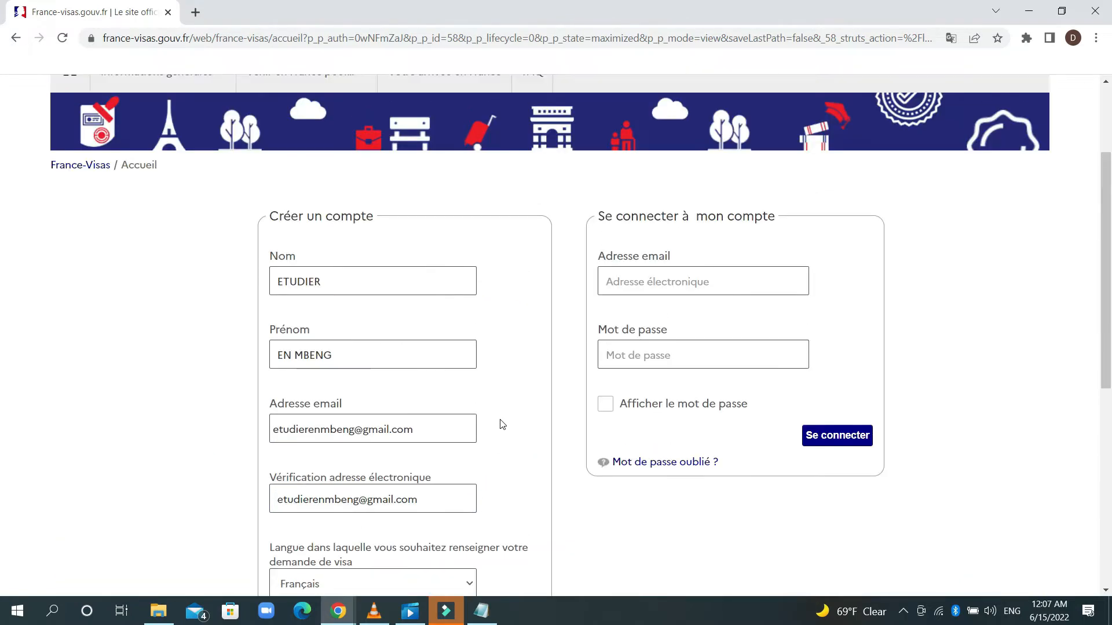
scroll(368, 283, "down", 6)
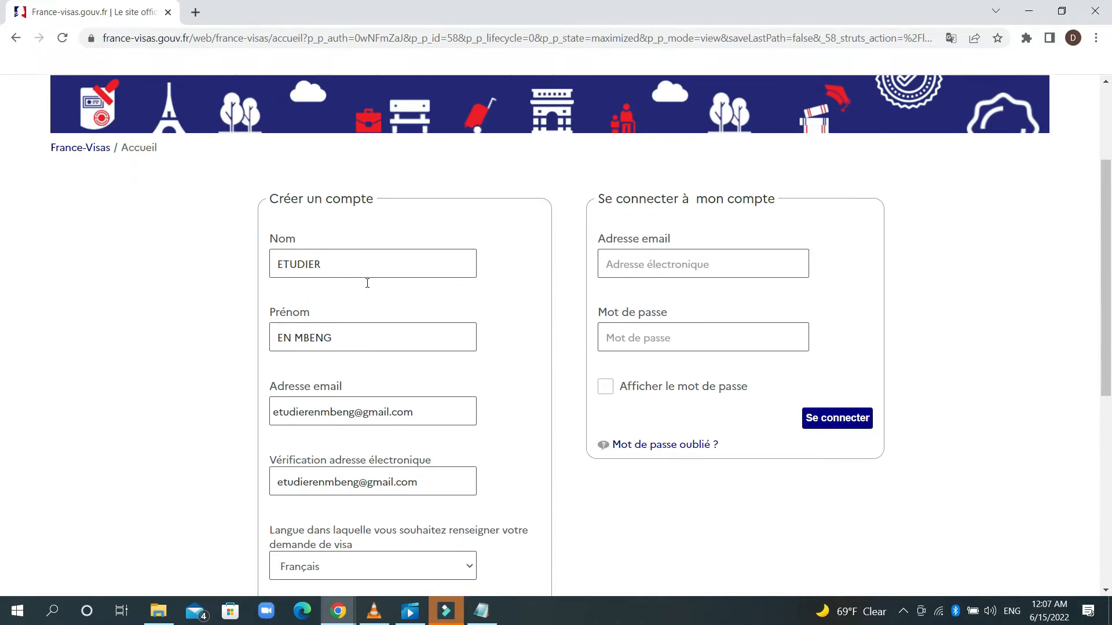
scroll(367, 283, "up", 7)
scroll(367, 284, "down", 6)
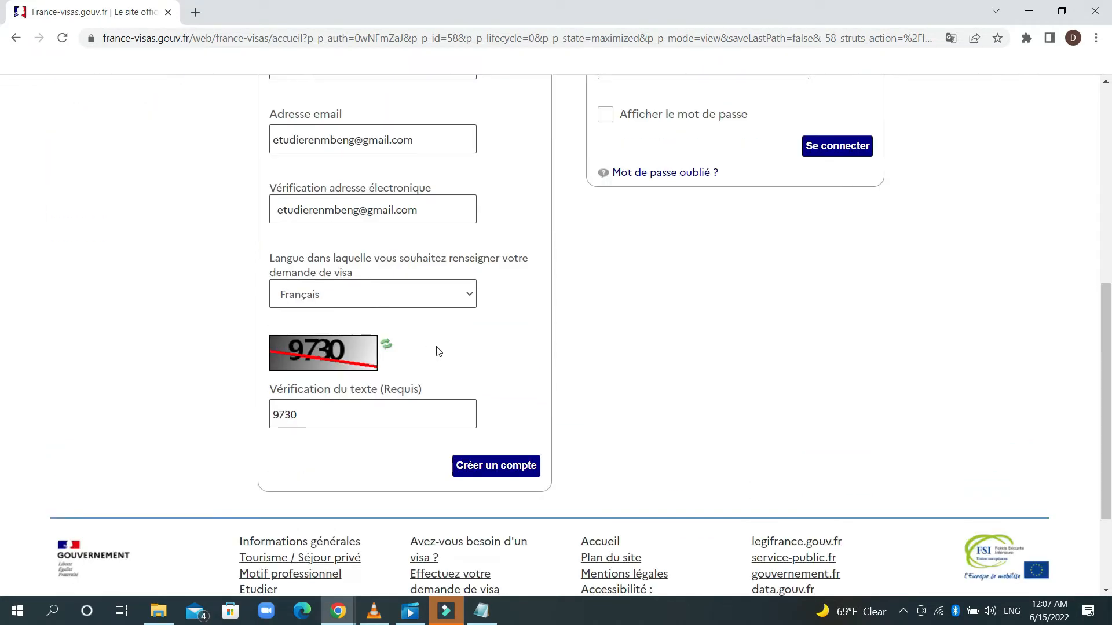
Submit the completed registration with Créer un compte
left_click(496, 474)
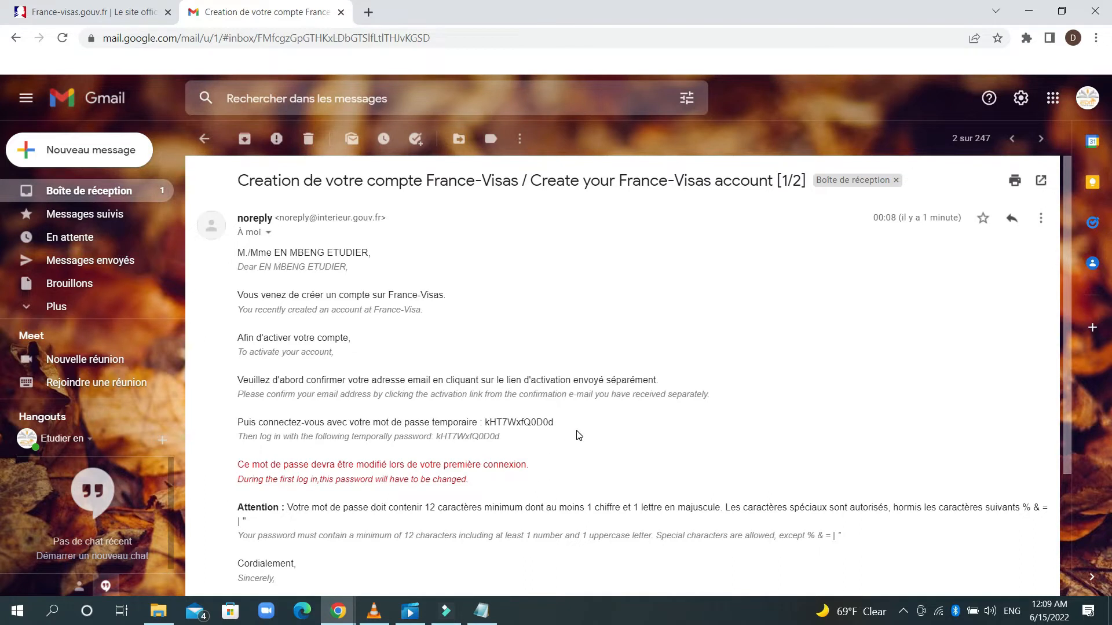
Select the temporary password in the France-Visas account-creation e-mail
scroll(507, 379, "down", 1)
left_click_drag(485, 350, 555, 350)
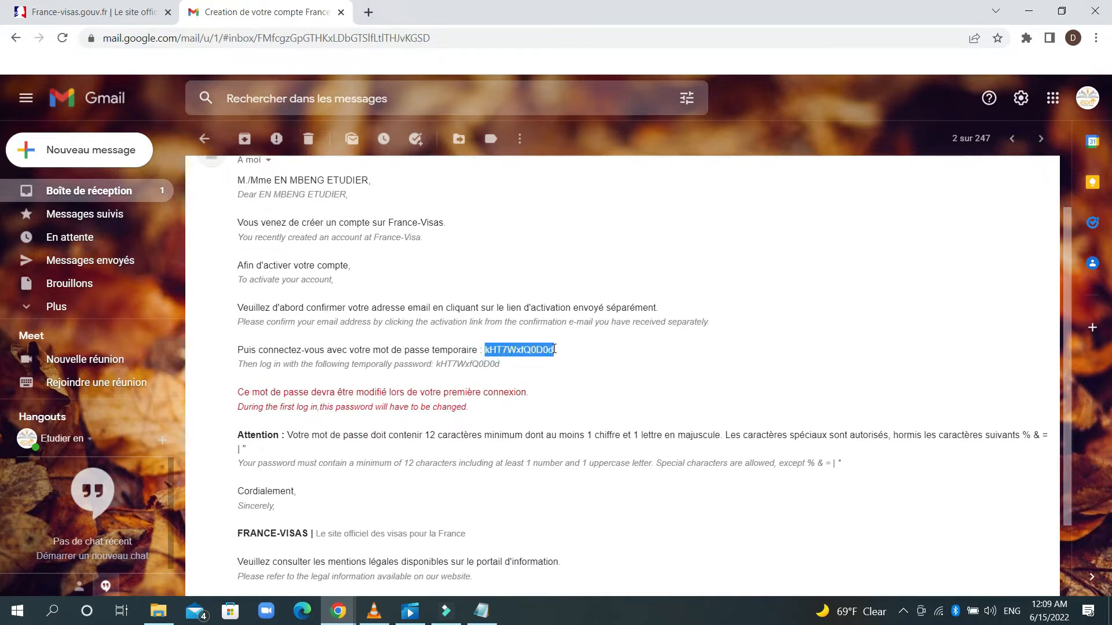
scroll(554, 348, "up", 1)
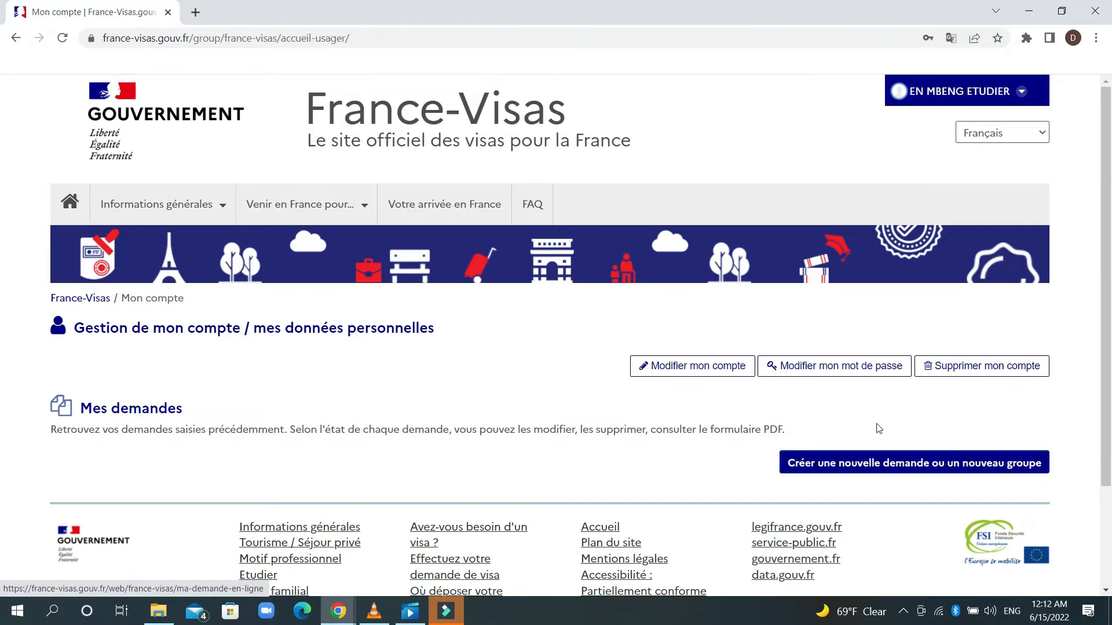
Create a new request and go to Accéder à la demande de visa
left_click(885, 463)
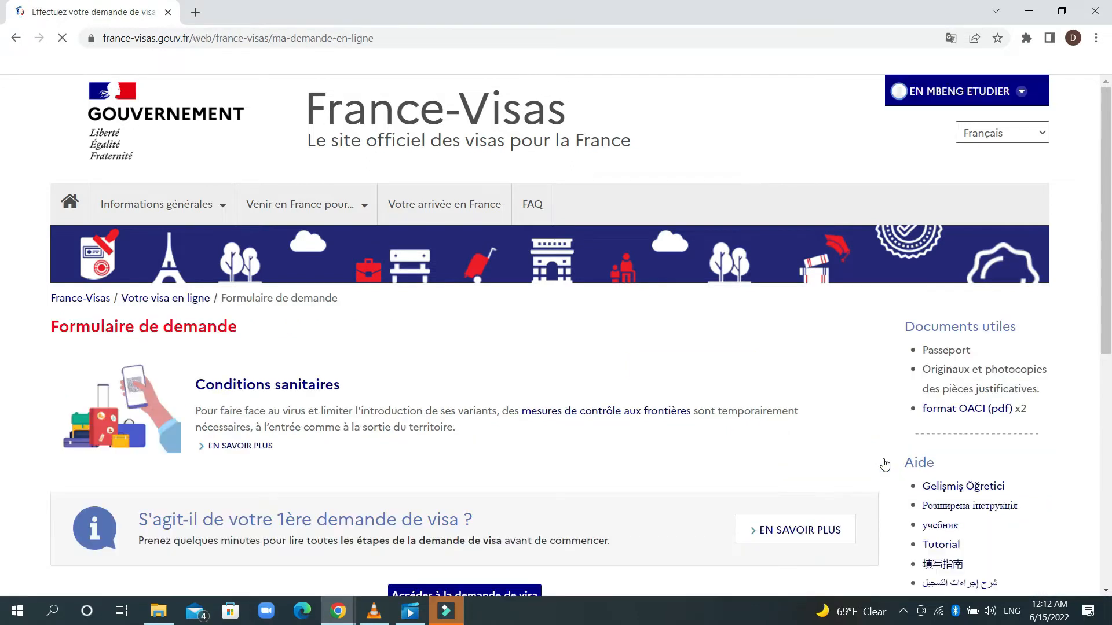
scroll(593, 290, "down", 1)
scroll(543, 350, "down", 1)
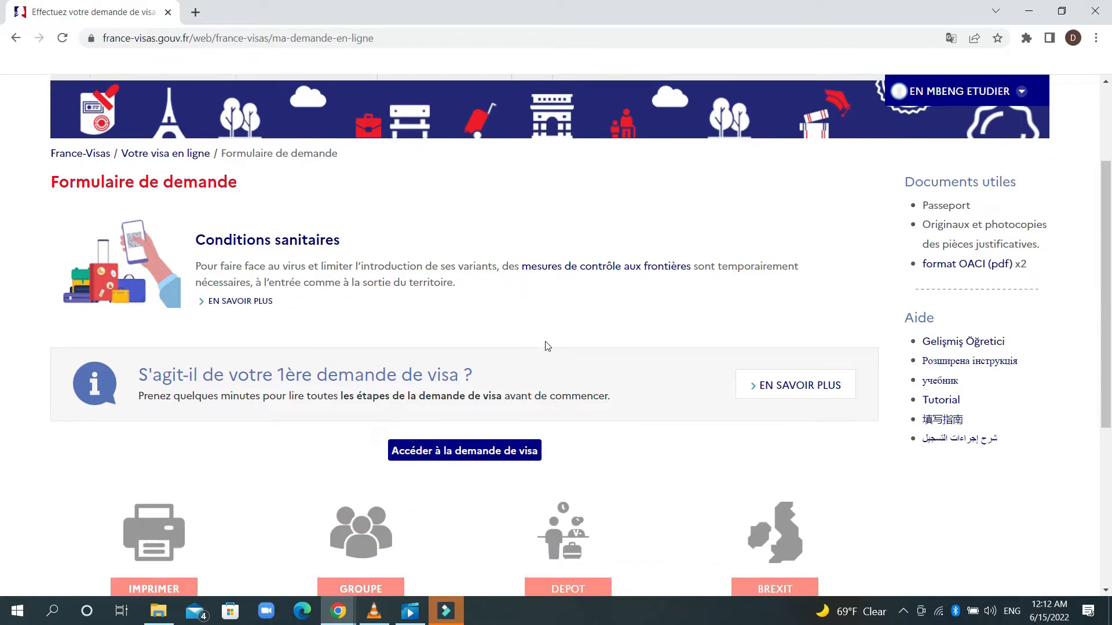
scroll(255, 371, "down", 1)
scroll(259, 373, "down", 1)
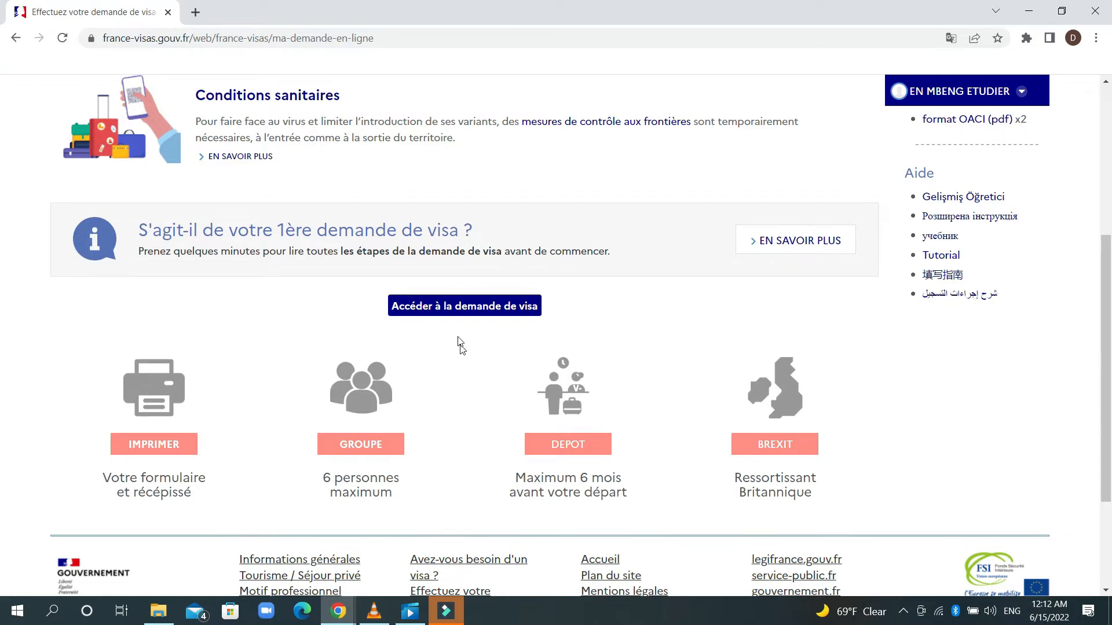
left_click(468, 307)
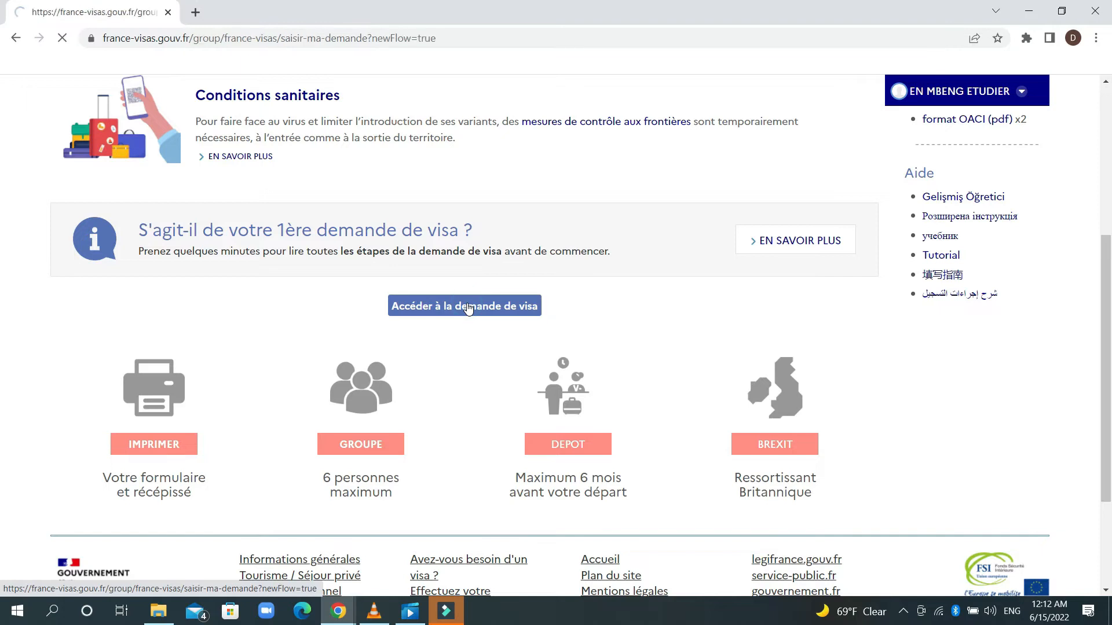
Scroll the loaded Votre projet step down to the Votre situation section
scroll(468, 307, "down", 1)
scroll(468, 307, "down", 4)
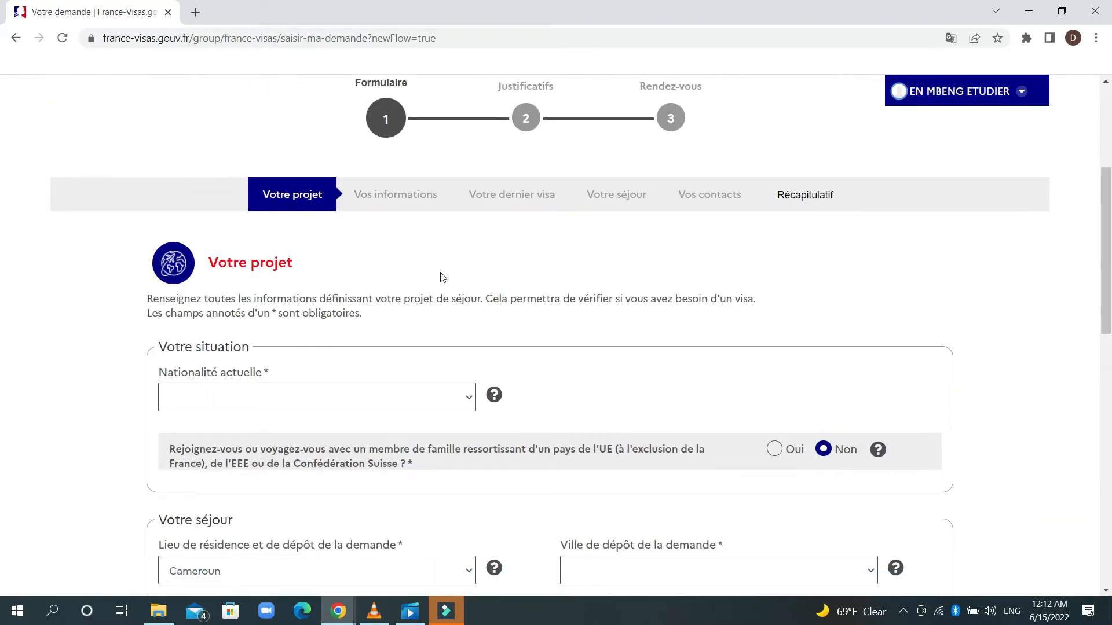
scroll(443, 277, "up", 1)
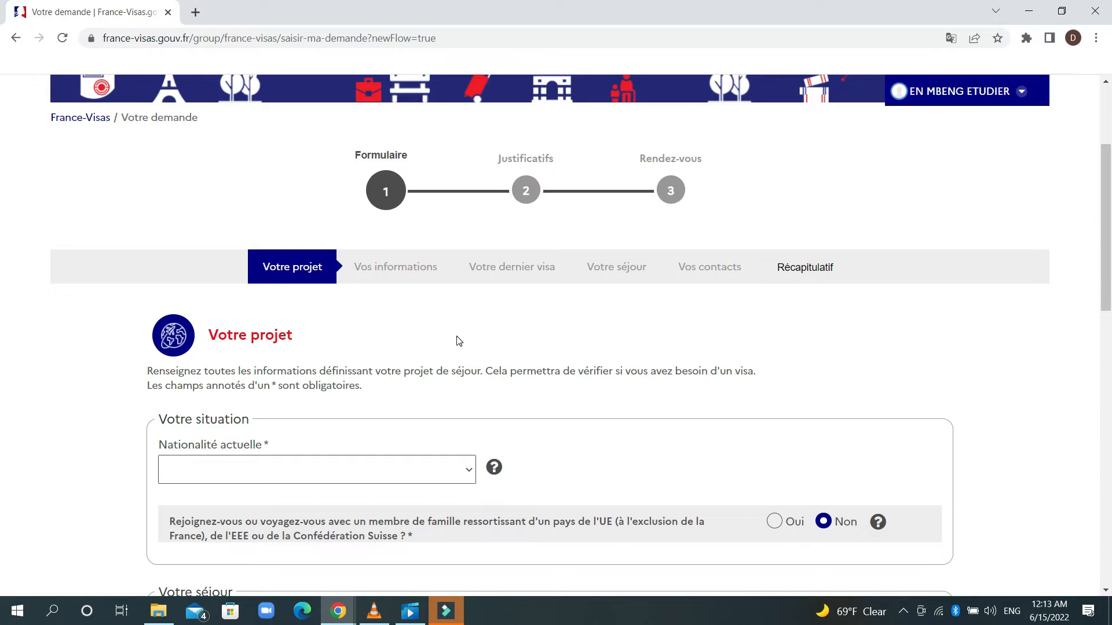
scroll(458, 341, "down", 2)
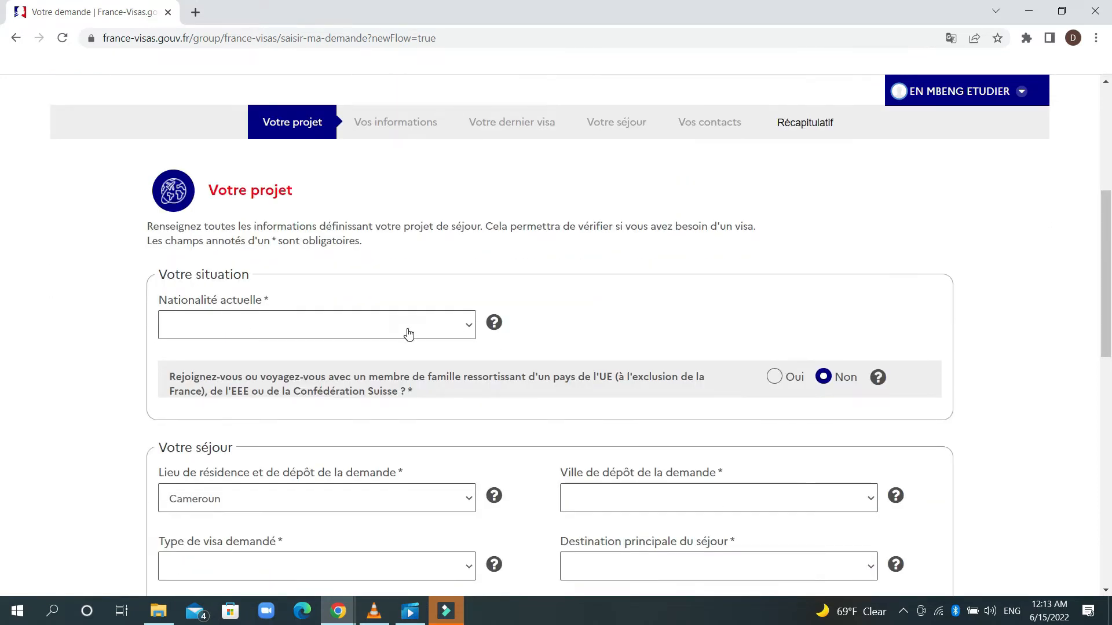
scroll(409, 332, "down", 1)
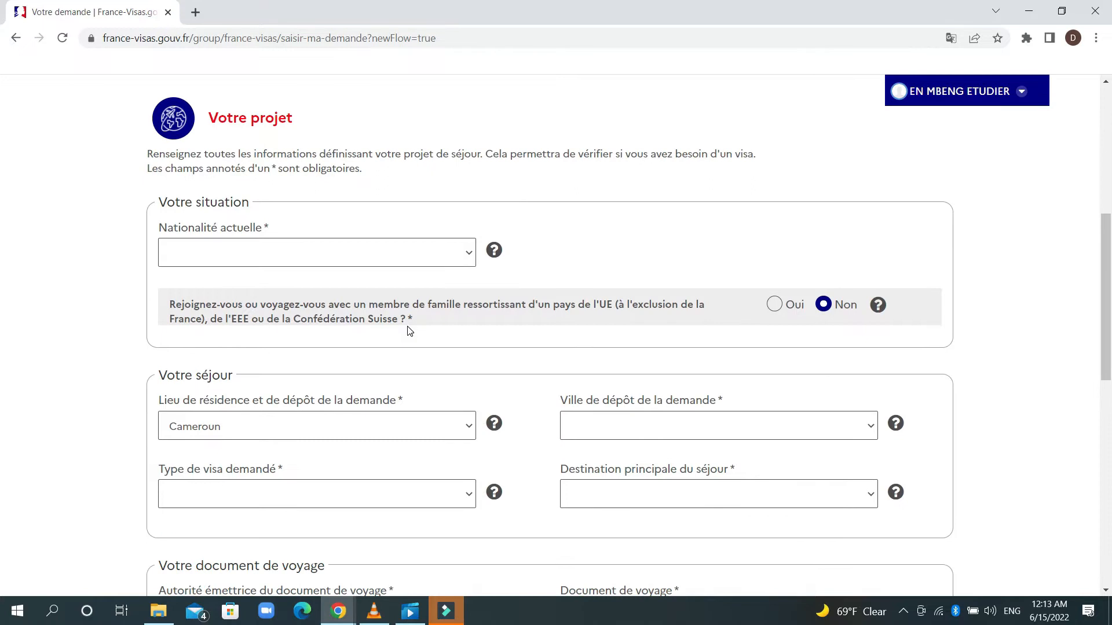
Set the current nationality to Ivoirienne
left_click(426, 253)
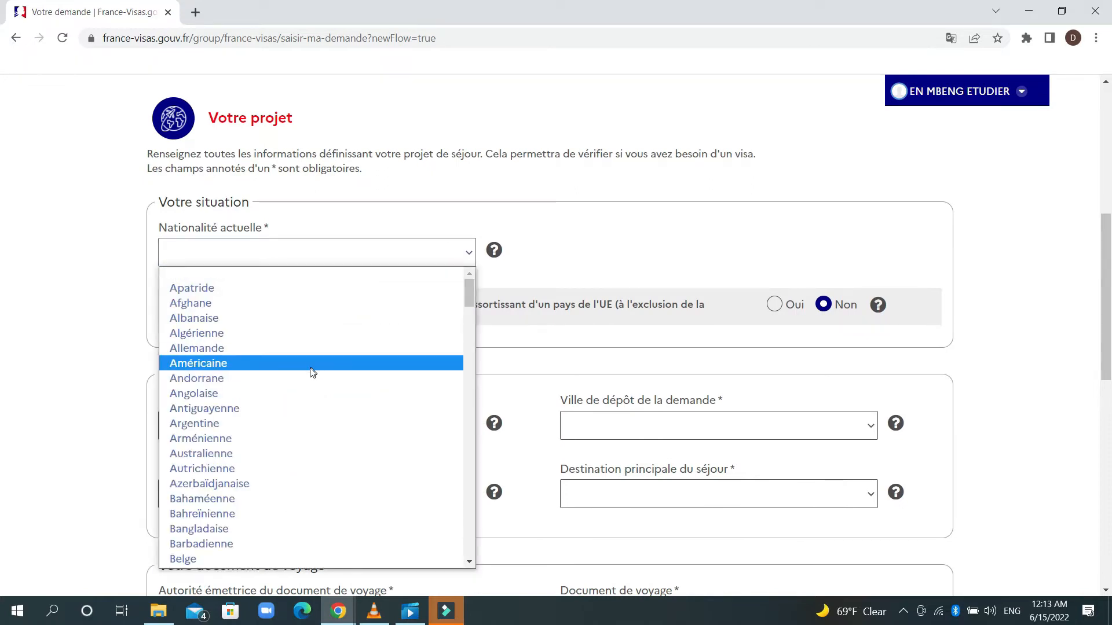
scroll(311, 372, "down", 5)
scroll(311, 373, "down", 3)
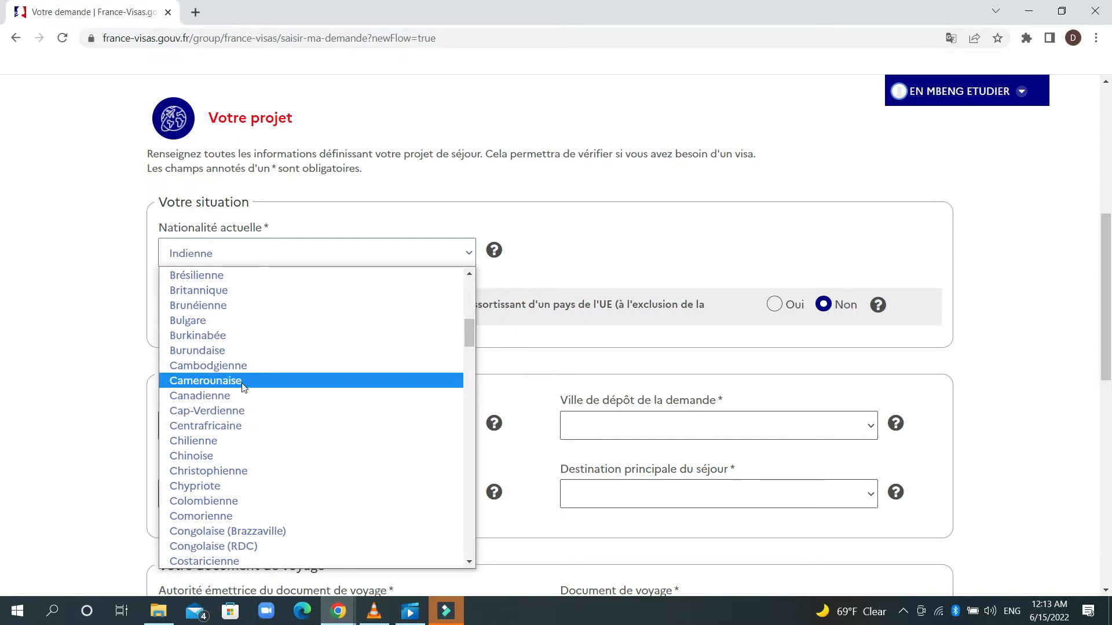
type("iv")
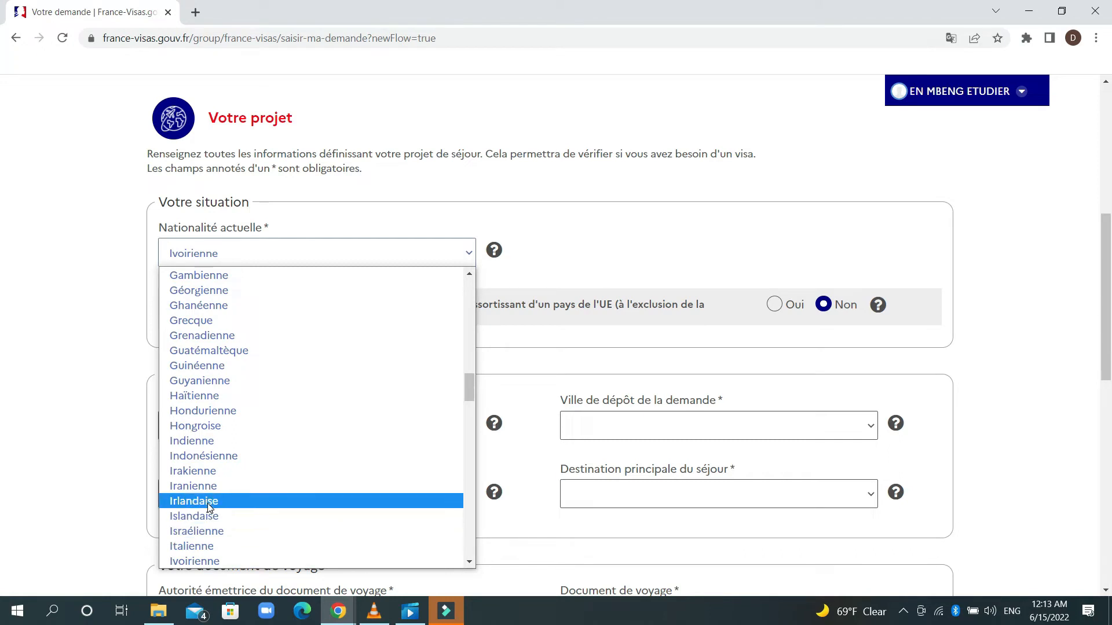
scroll(191, 370, "down", 2)
left_click(193, 417)
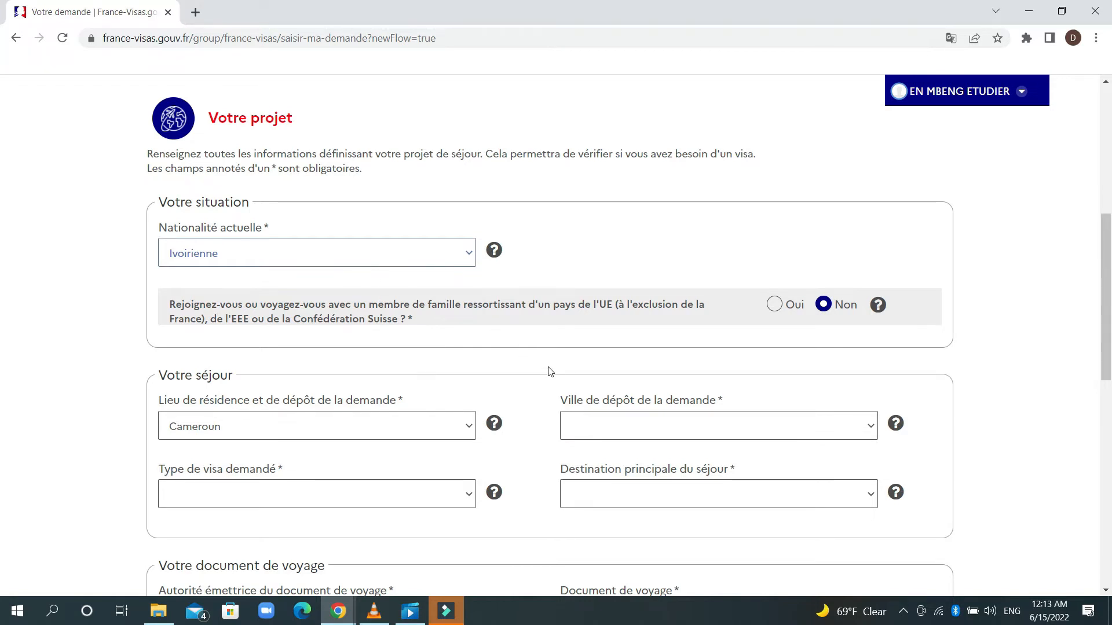
scroll(549, 371, "down", 1)
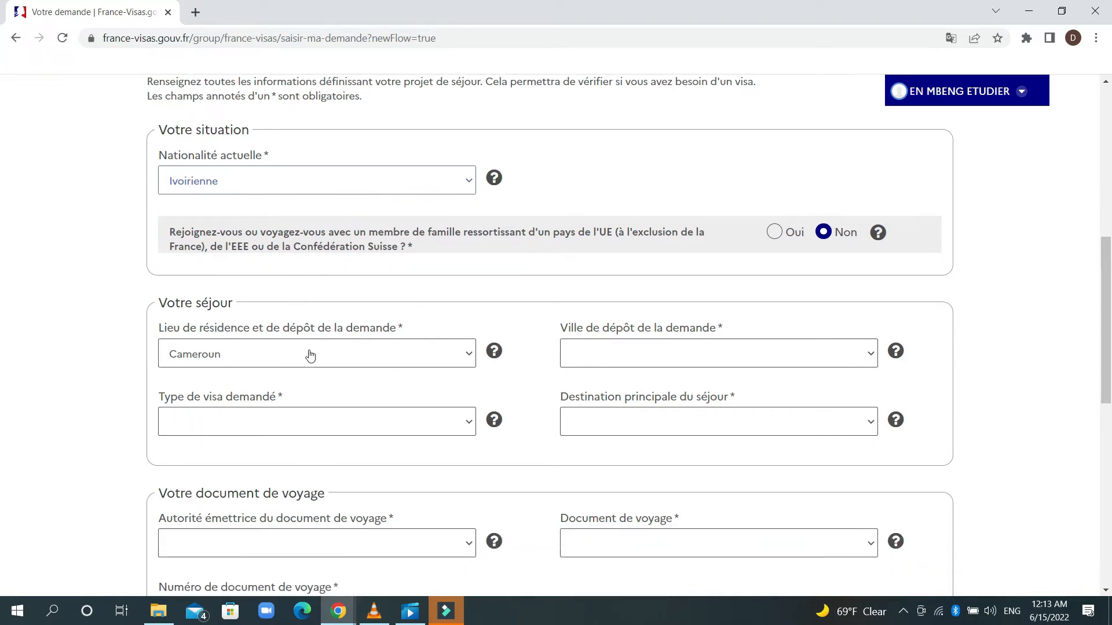
Choose Côte d'Ivoire as residence country and Abidjan as filing city
left_click(277, 354)
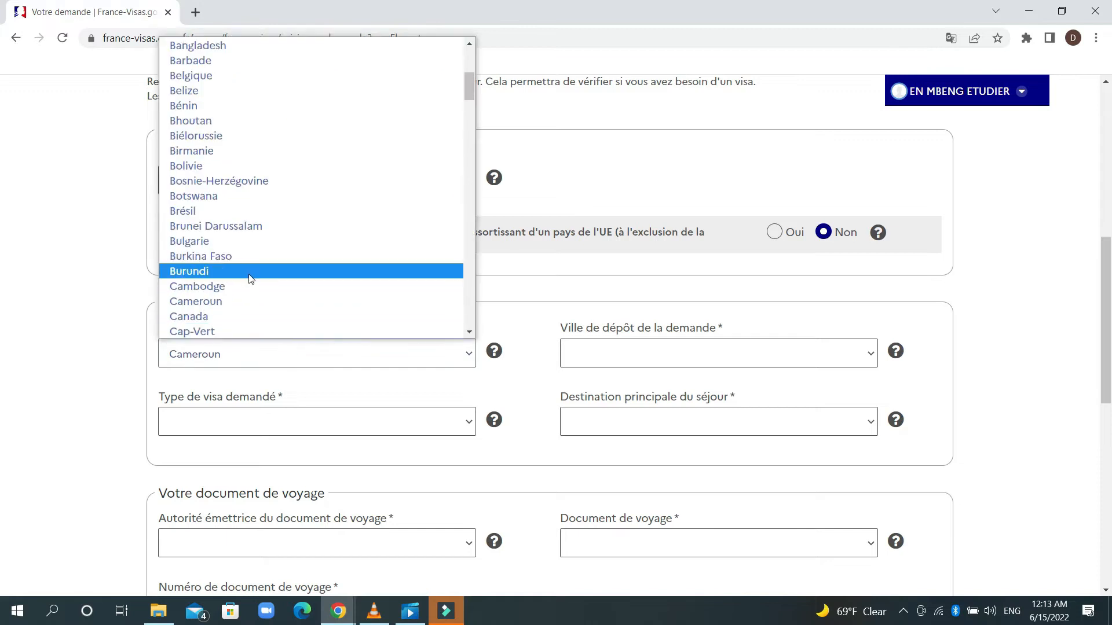
scroll(249, 272, "down", 3)
scroll(214, 297, "down", 2)
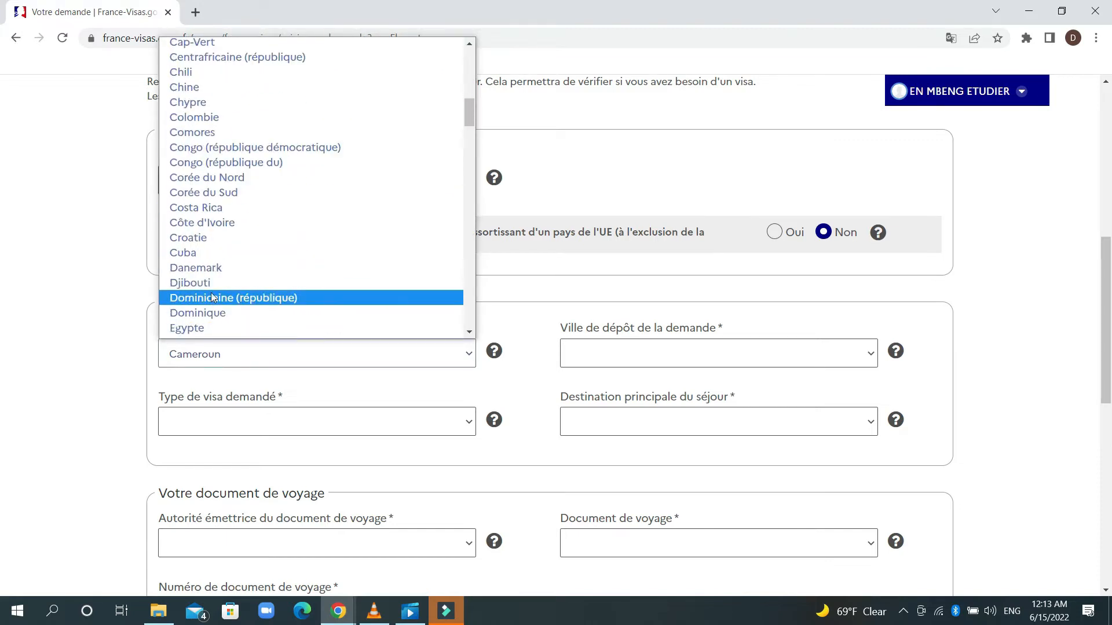
type("co")
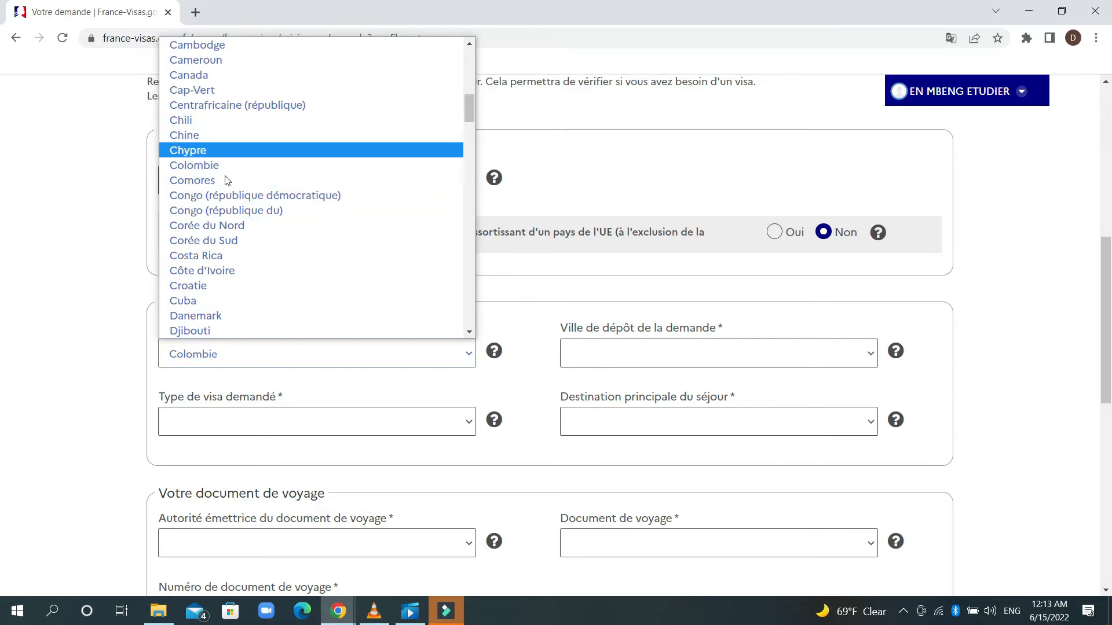
left_click(220, 271)
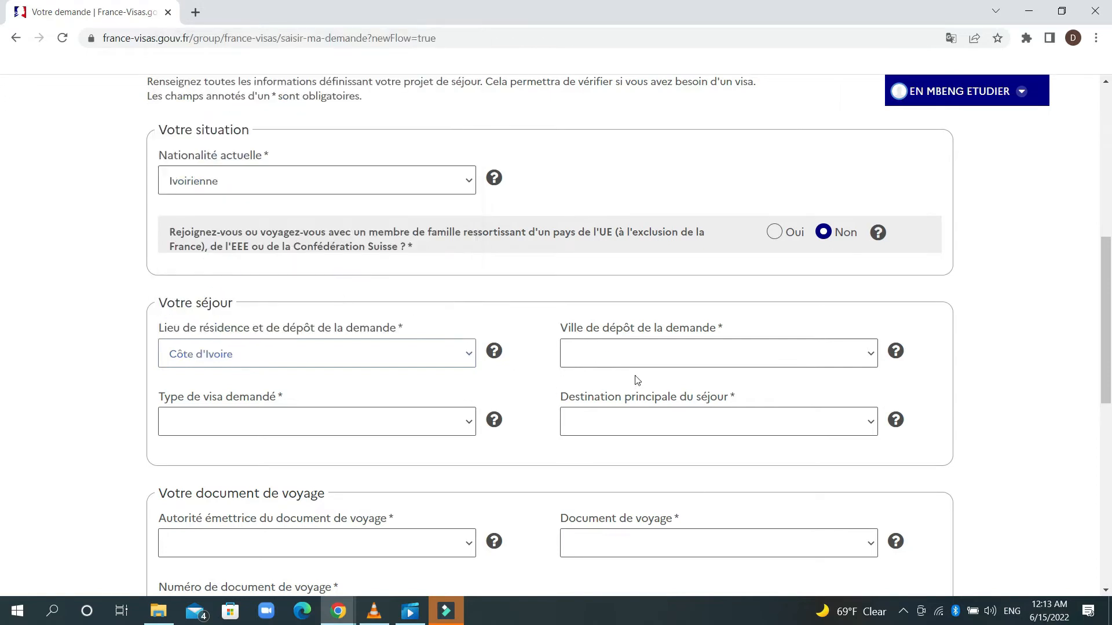
left_click(645, 359)
left_click(603, 380)
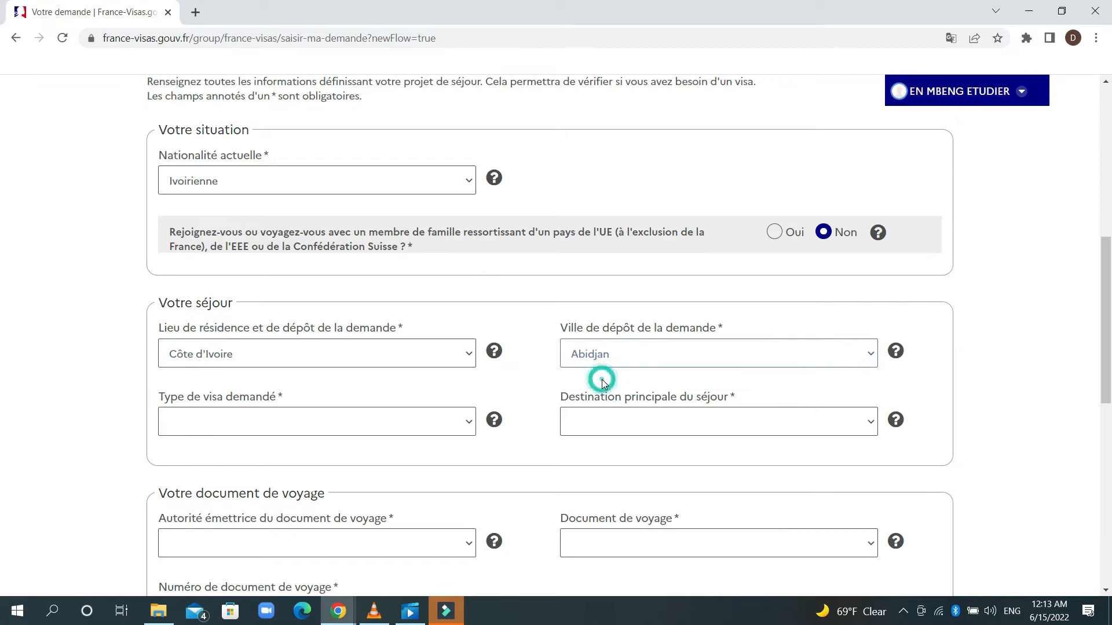
left_click(621, 353)
left_click(620, 353)
Set visa type Long séjour (> 90 jours) and destination France métropolitaine
scroll(475, 419, "down", 1)
left_click(411, 346)
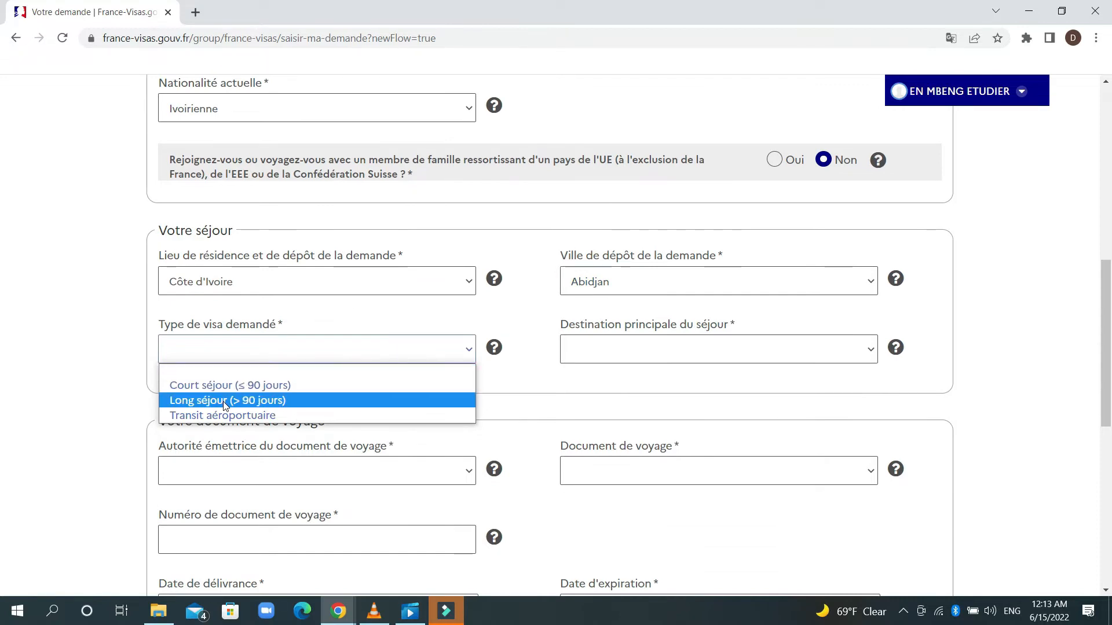
left_click(226, 401)
left_click(636, 349)
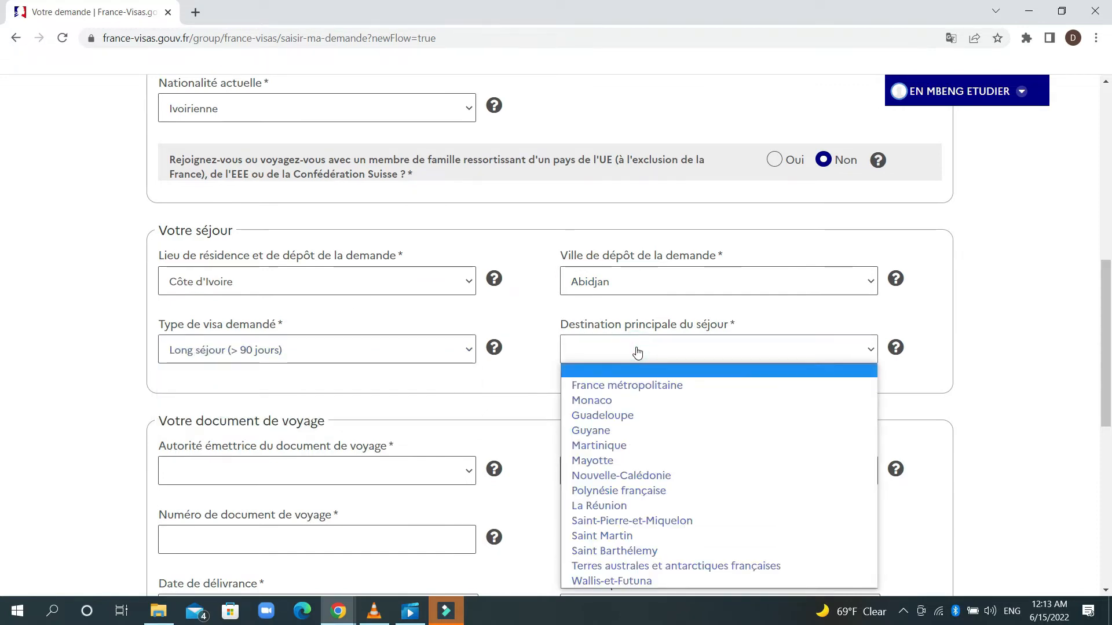
left_click(632, 386)
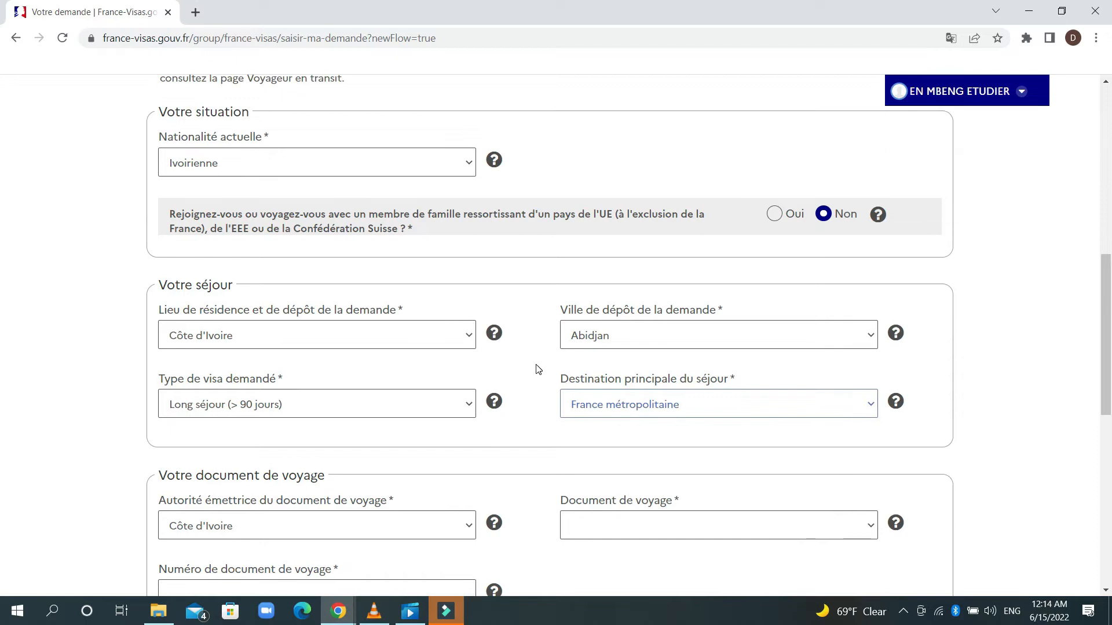
scroll(449, 246, "up", 1)
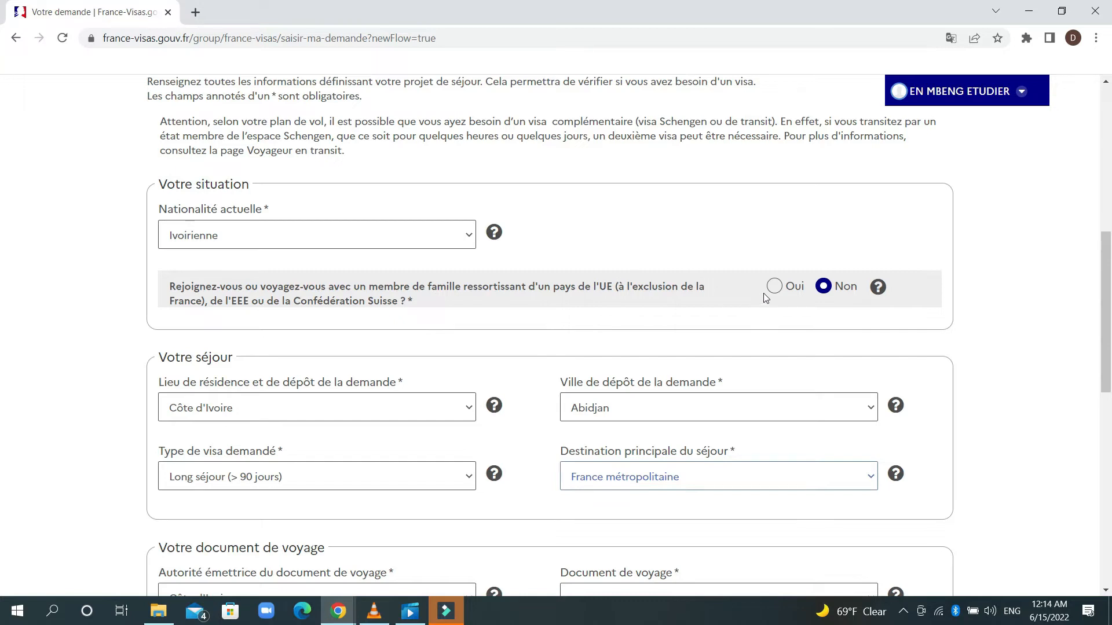
Choose Passeport ordinaire as the travel document and visit its number and date fields
scroll(833, 322, "up", 1)
scroll(575, 414, "down", 5)
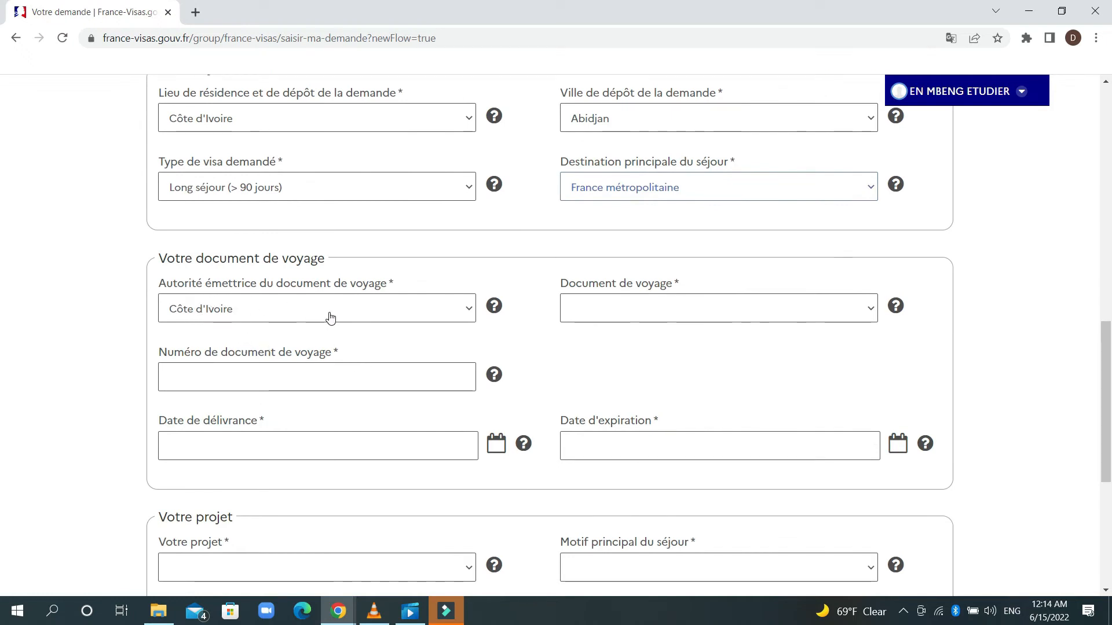
left_click(624, 309)
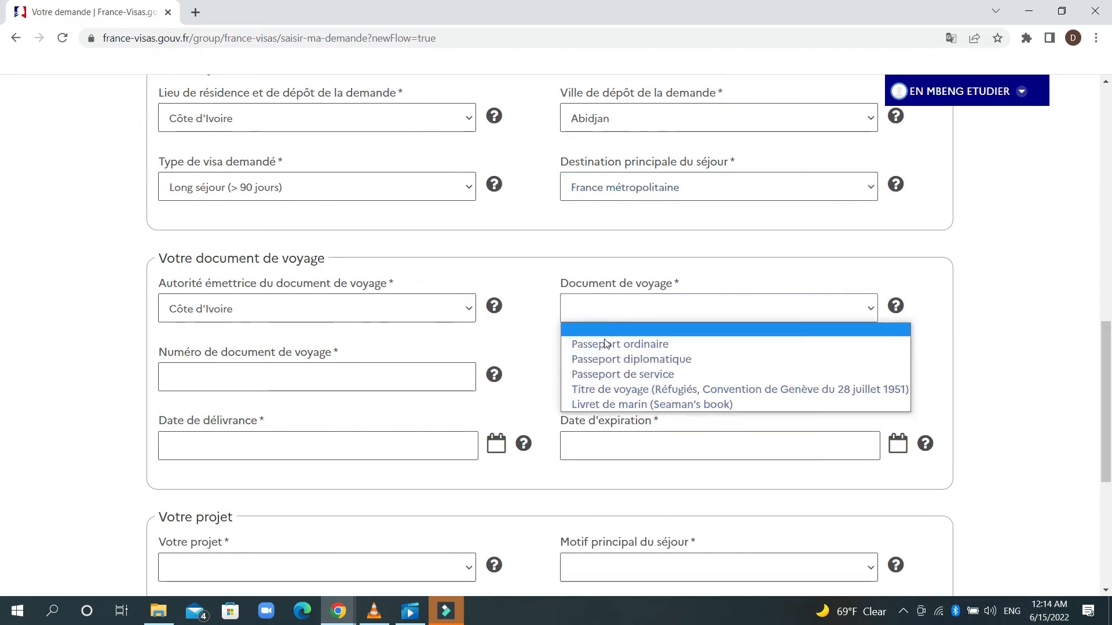
left_click(606, 346)
left_click(259, 382)
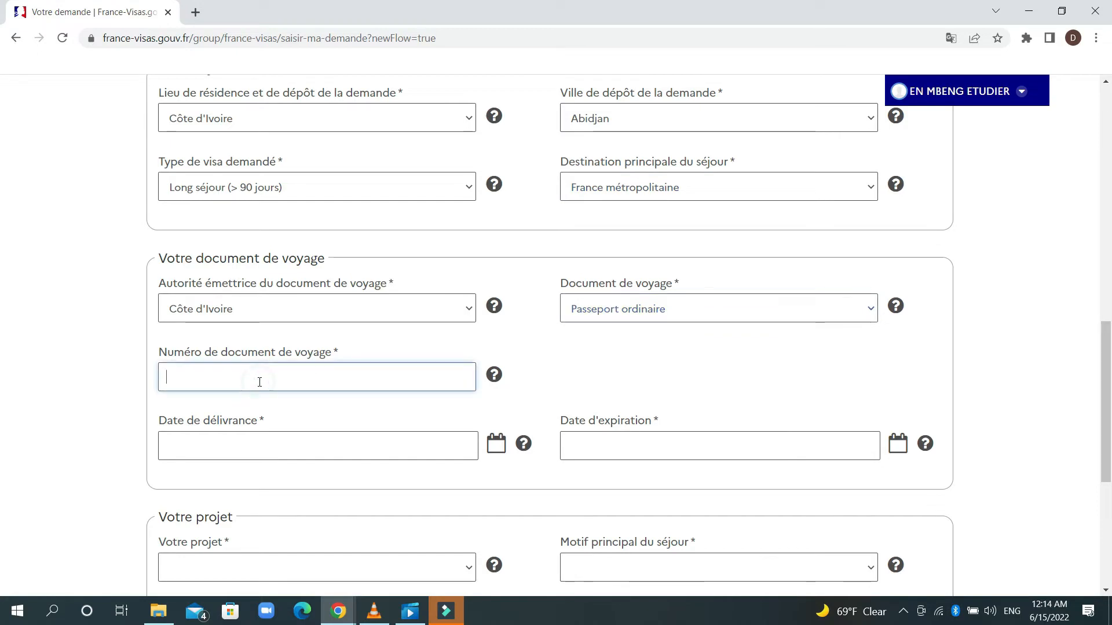
scroll(259, 382, "down", 1)
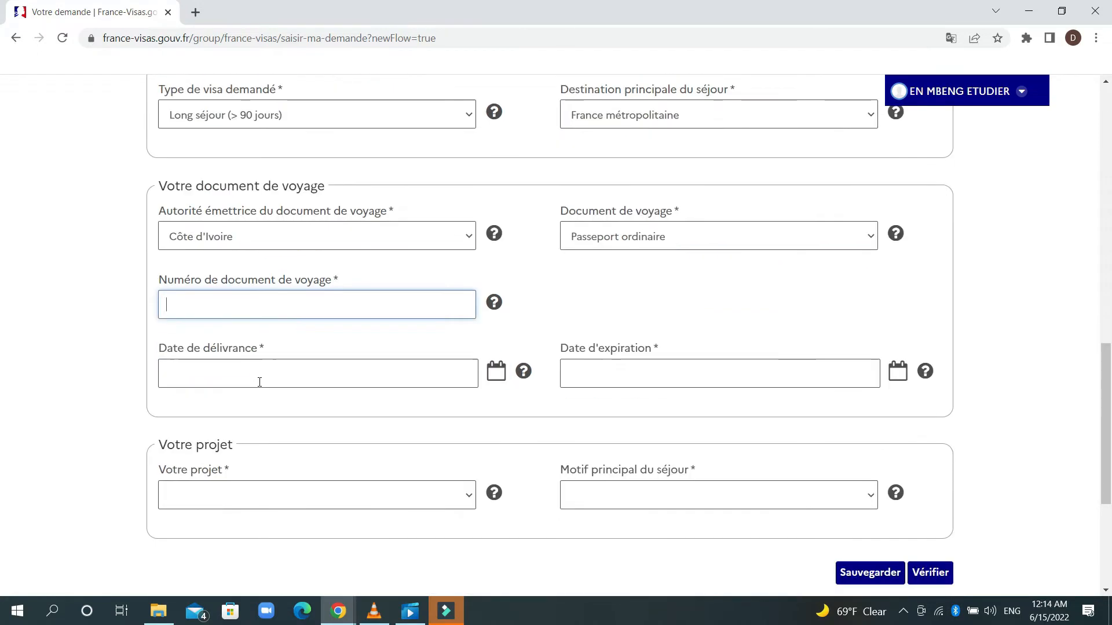
left_click(211, 379)
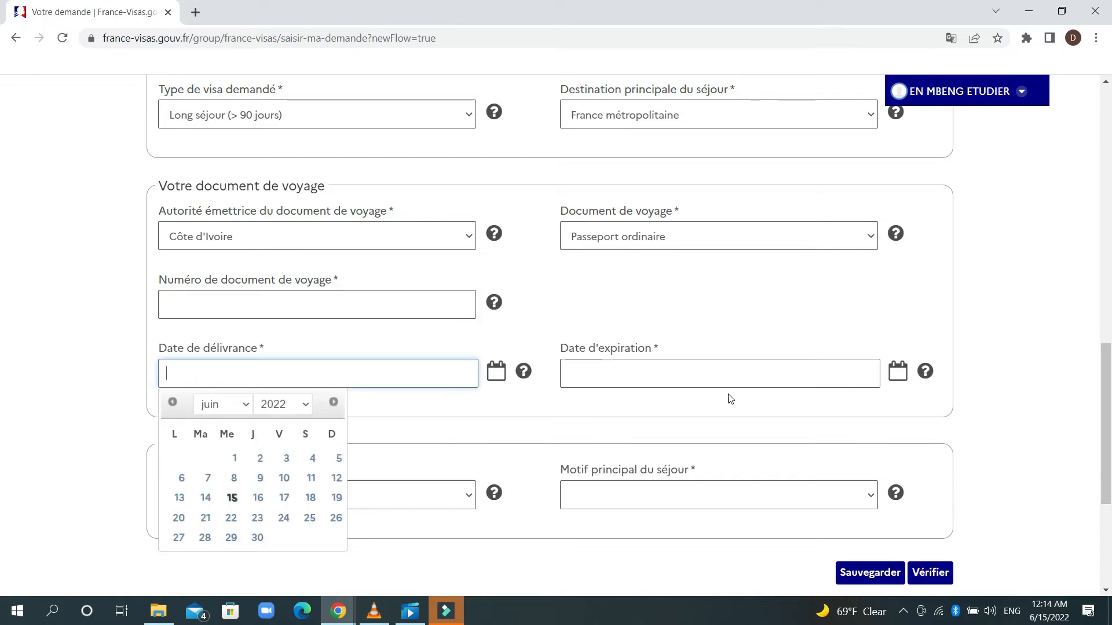
left_click(727, 377)
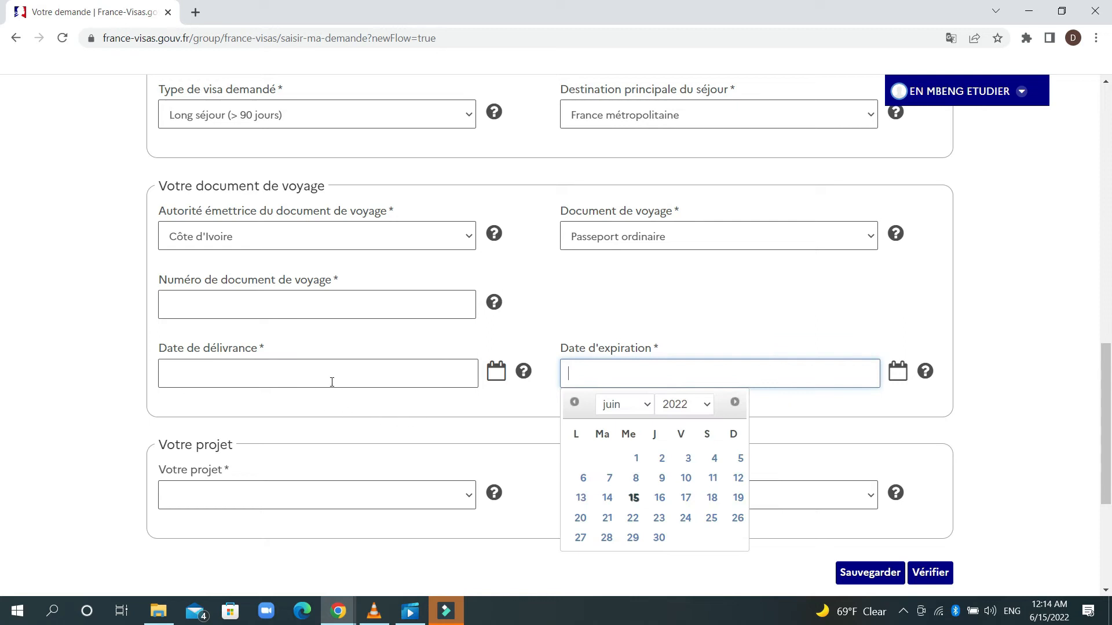
left_click(96, 471)
scroll(94, 469, "down", 1)
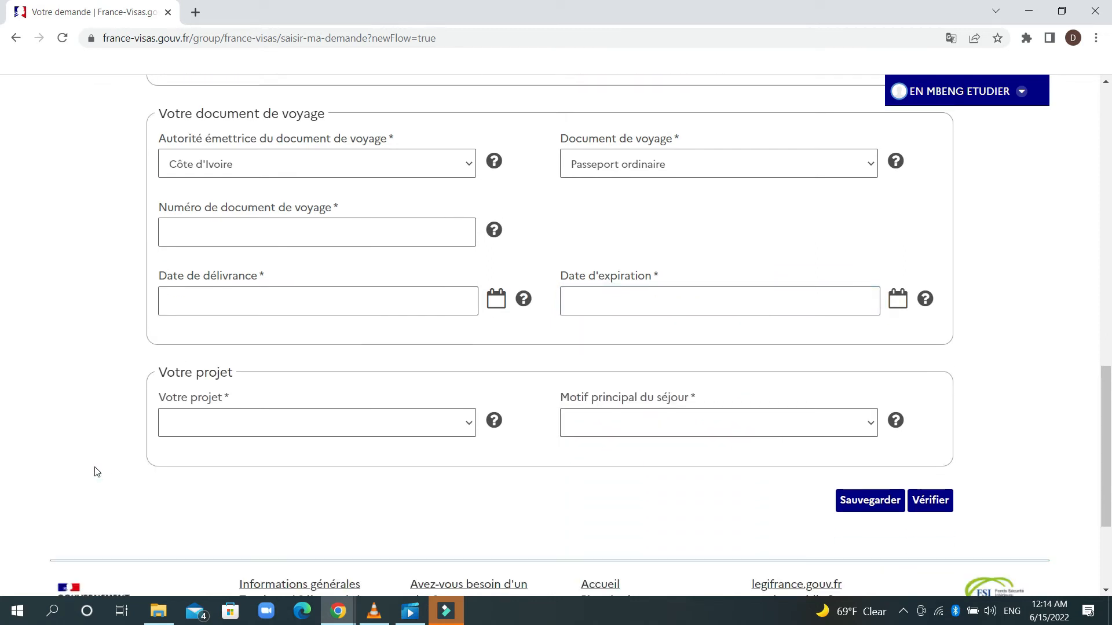
Set project Études and main reason Etudiant, then save with Sauvegarder
left_click(312, 417)
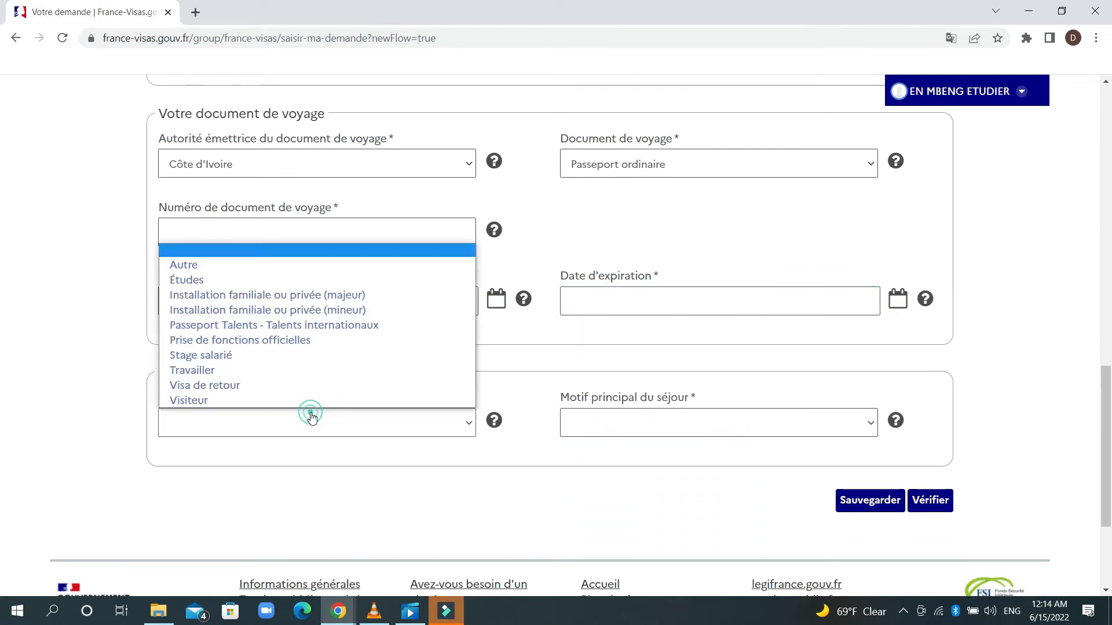
left_click(180, 281)
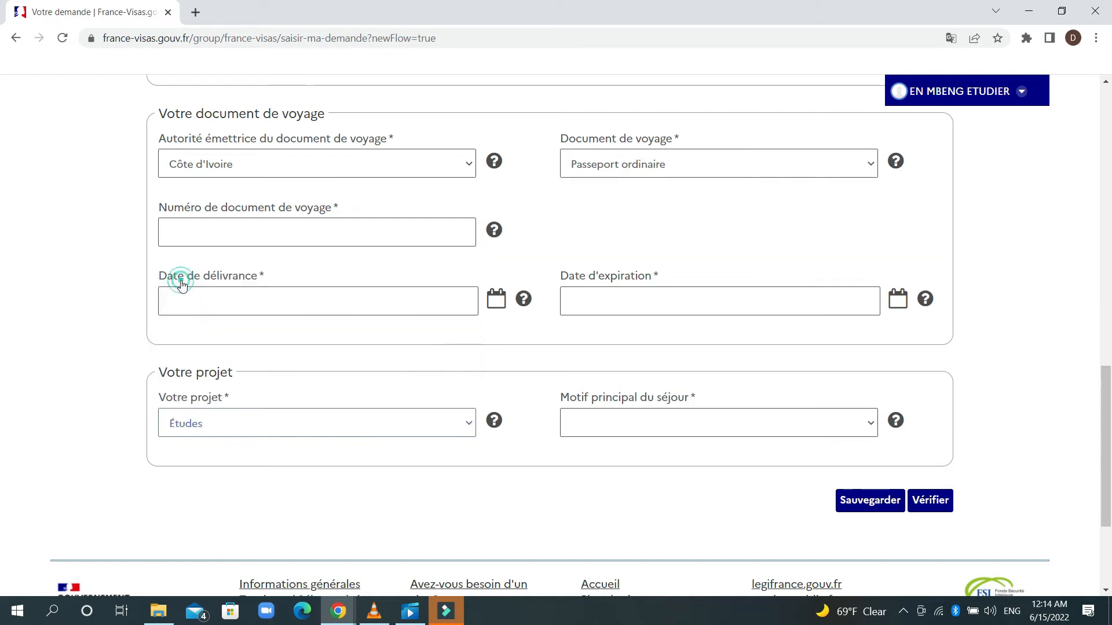
left_click(613, 417)
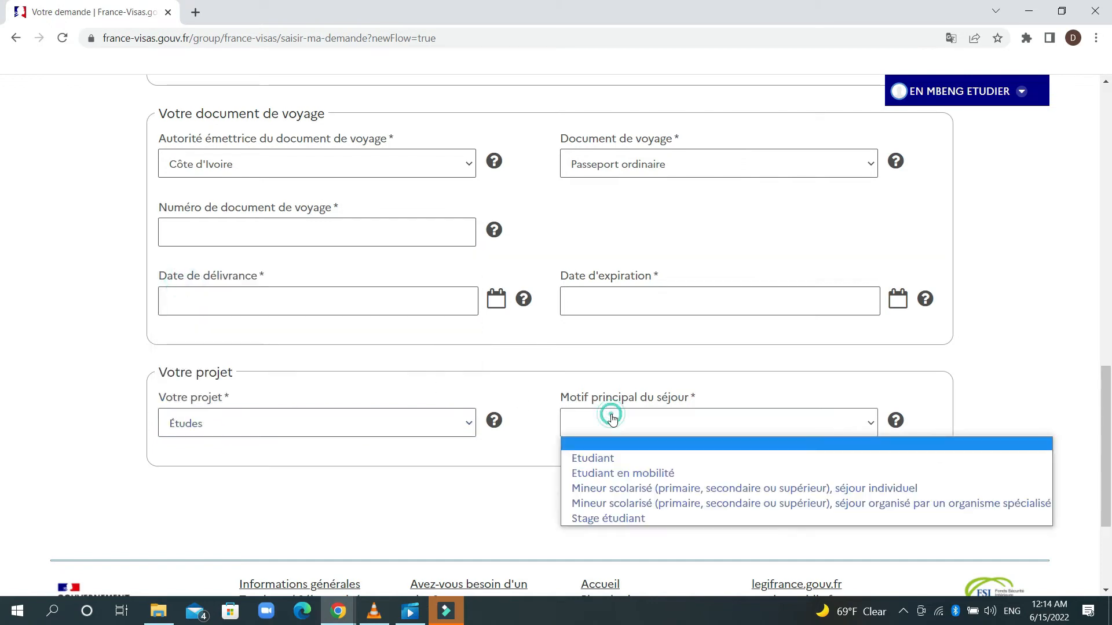
left_click(586, 458)
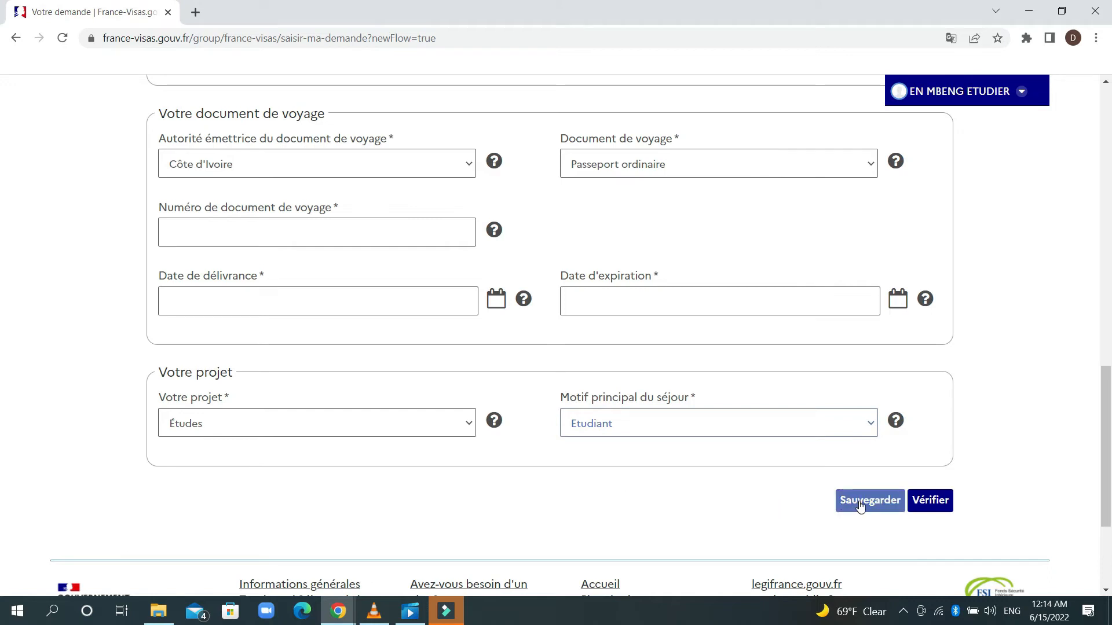
left_click(930, 502)
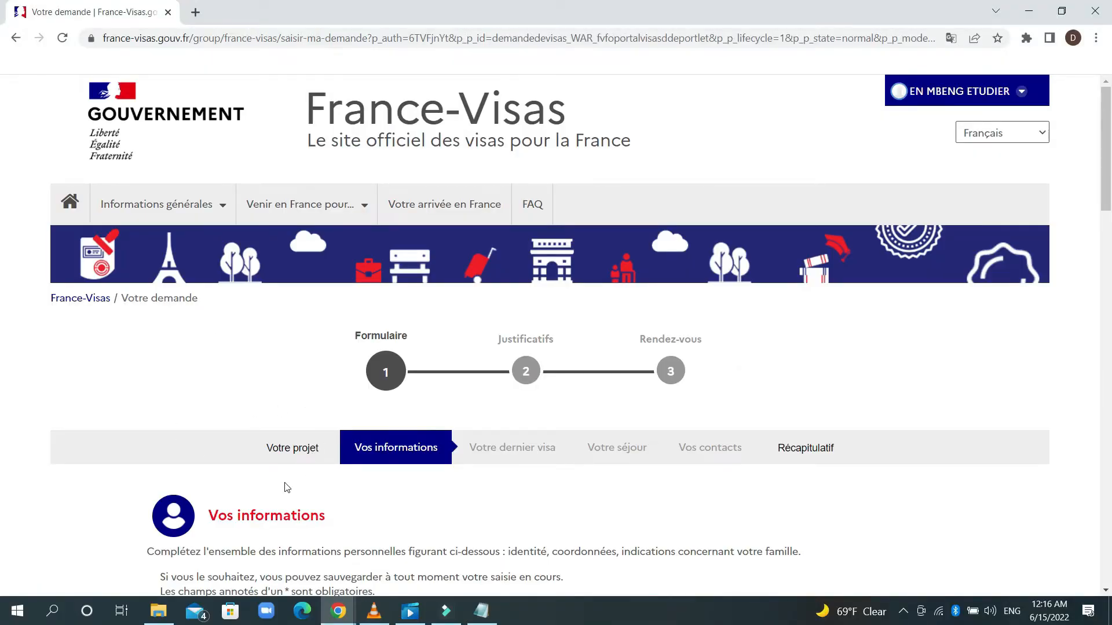
Set the applicant's sex to Féminin and marital status to Célibataire
scroll(285, 488, "down", 5)
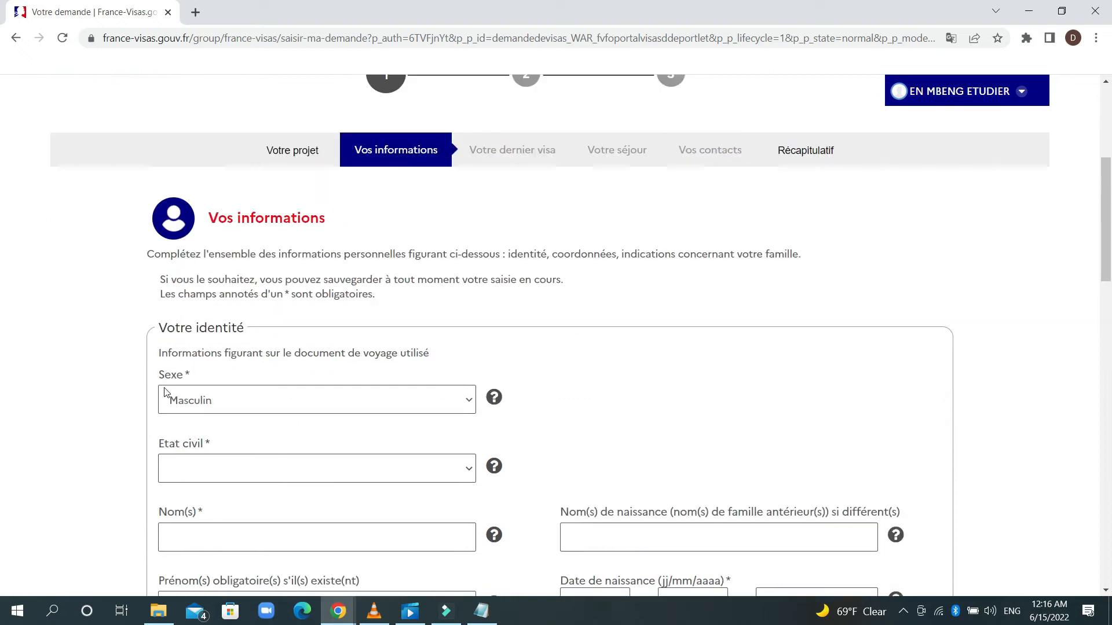
scroll(165, 392, "down", 1)
left_click(218, 333)
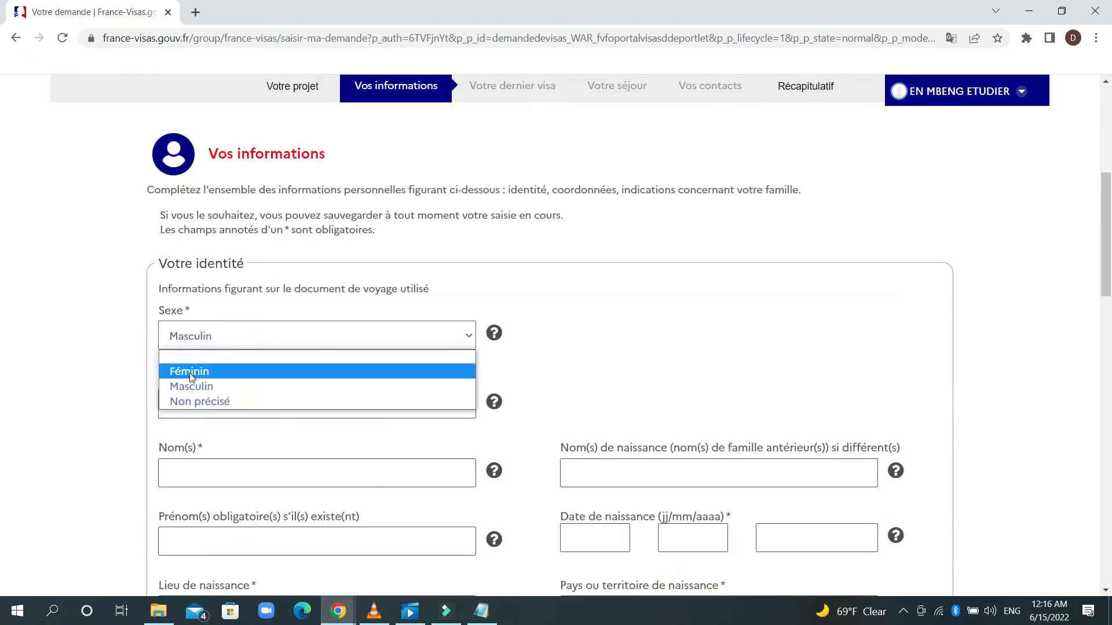
left_click(189, 372)
scroll(186, 367, "down", 1)
left_click(219, 328)
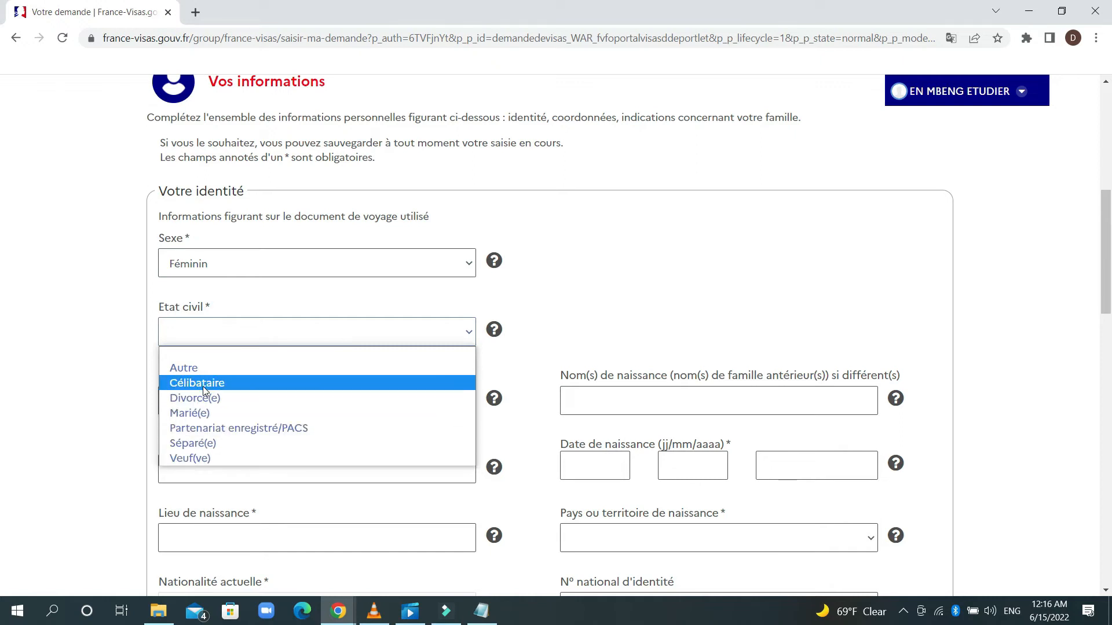
left_click(202, 387)
scroll(191, 382, "down", 2)
Enter the applicant's surname and first names
left_click(208, 262)
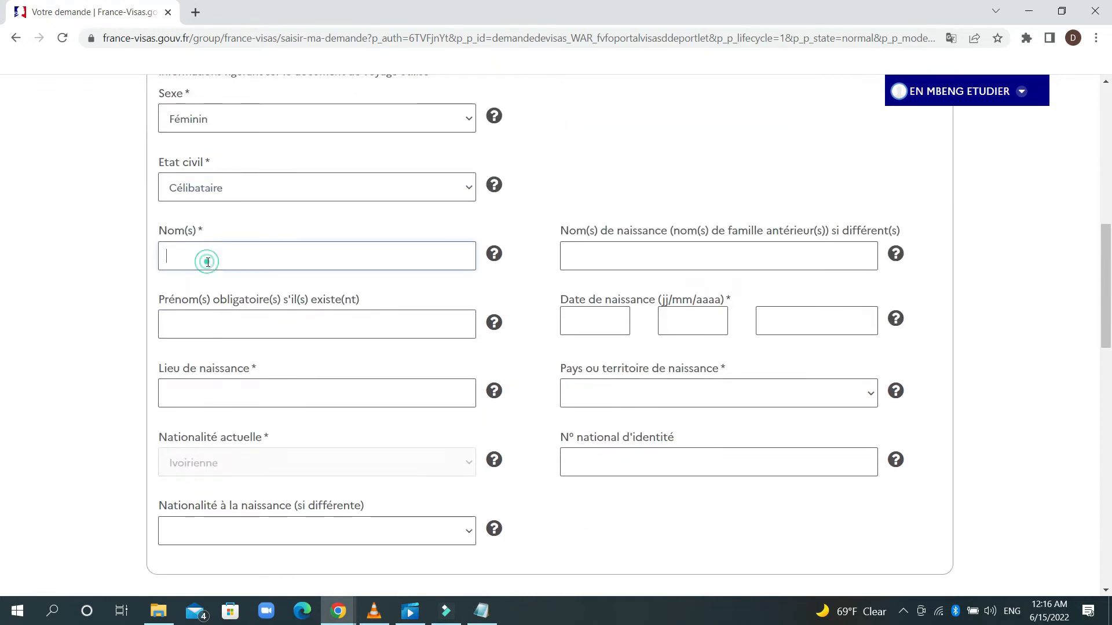
type("ETUDIER")
left_click(204, 316)
type("En")
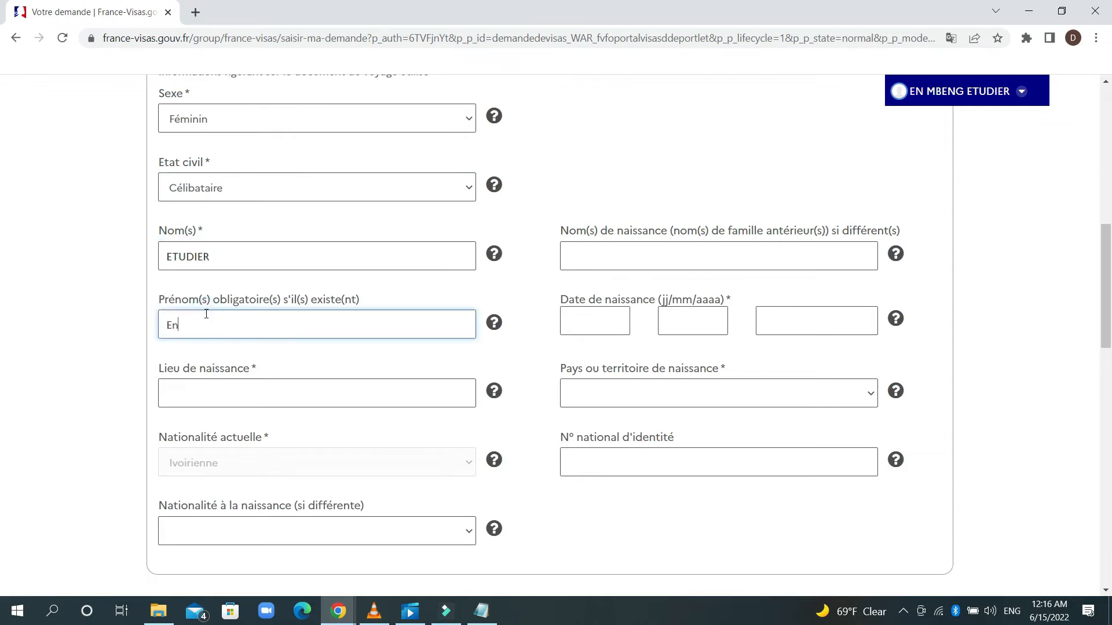
left_click(246, 335)
type("M")
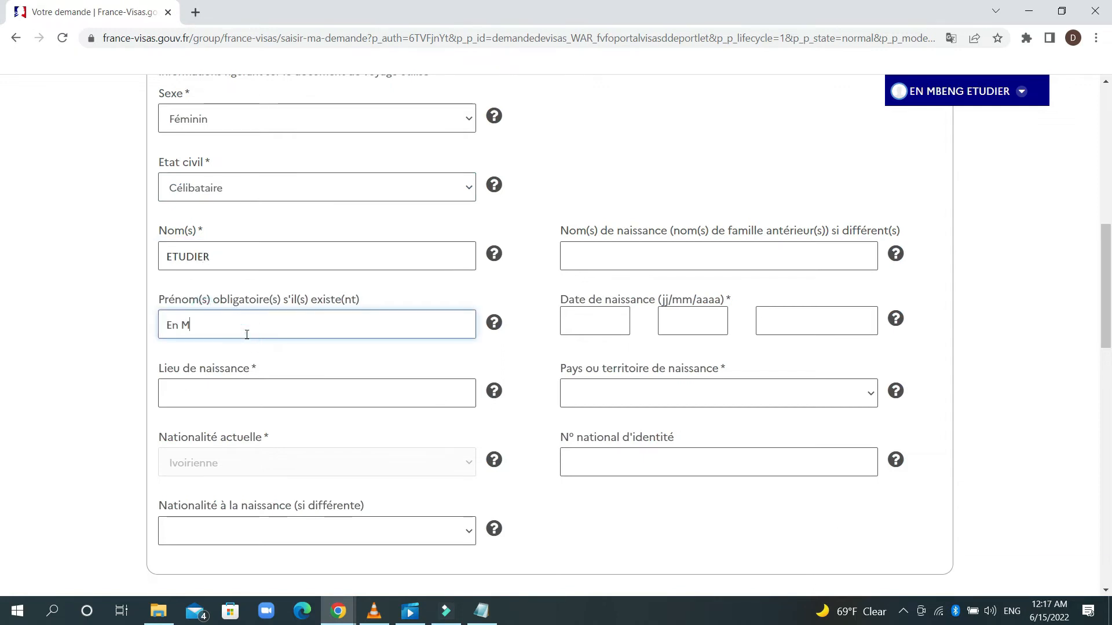
type("beng")
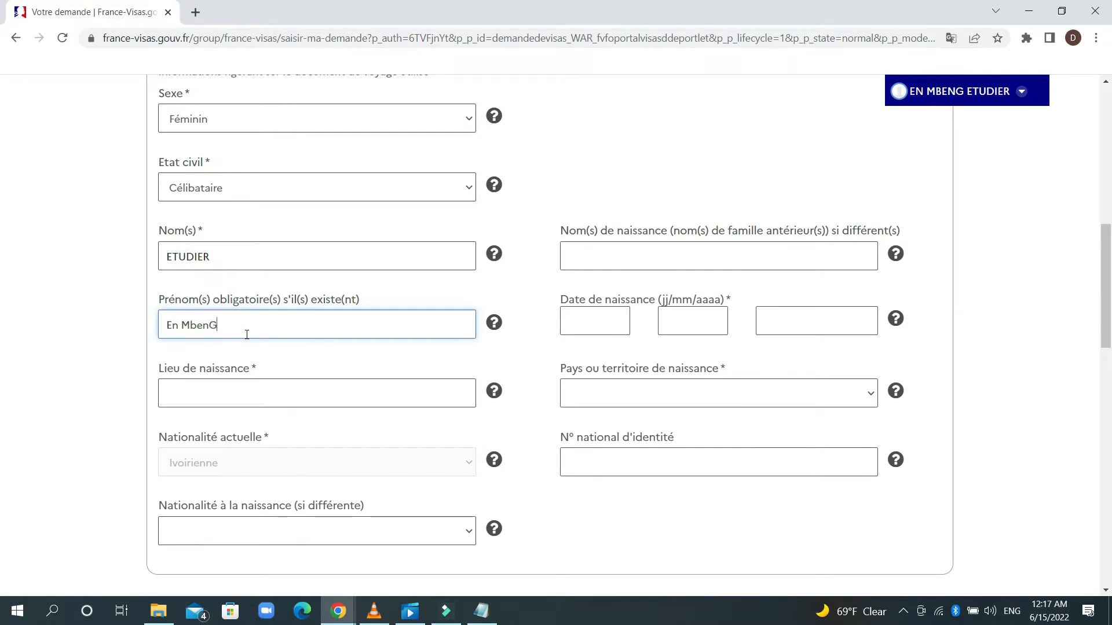
scroll(247, 336, "down", 2)
left_click(280, 256)
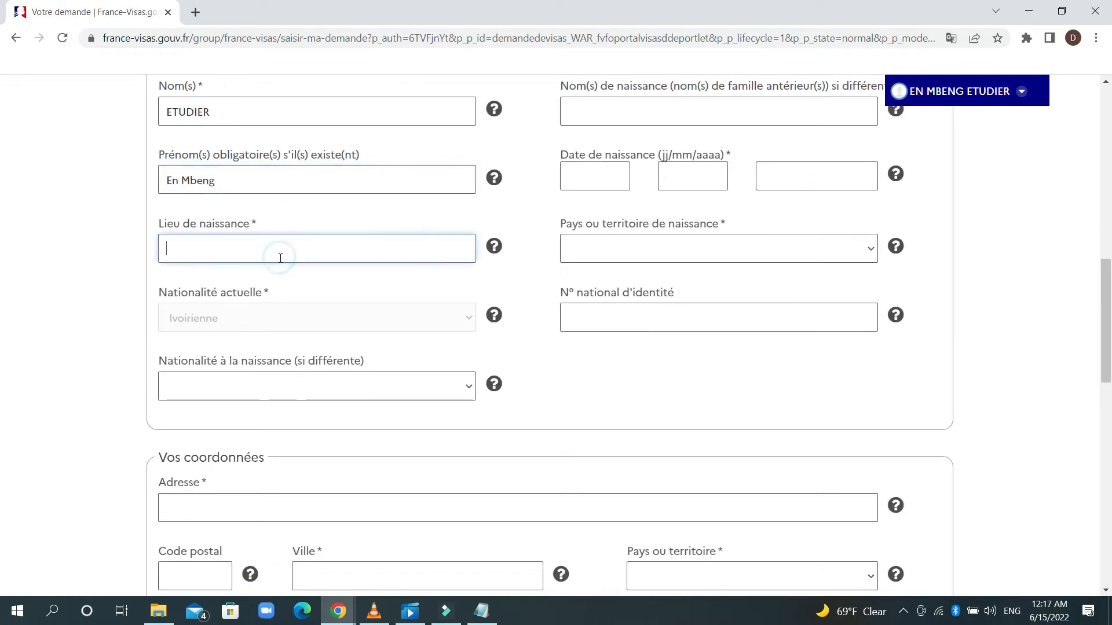
type("ABIDJAN")
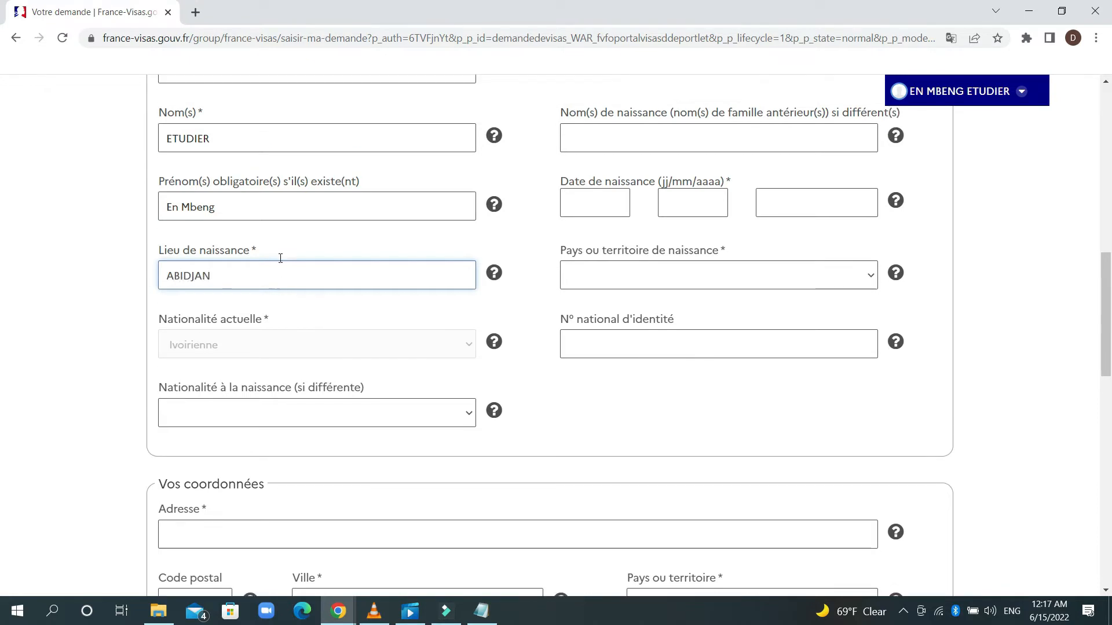
scroll(689, 243, "up", 2)
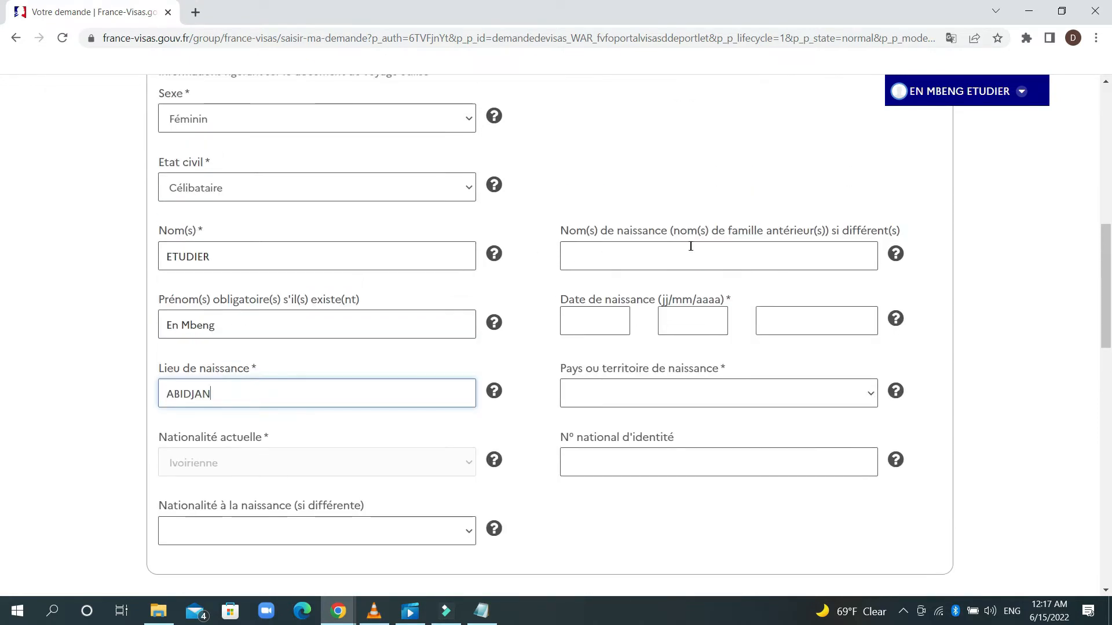
left_click(587, 324)
type("10")
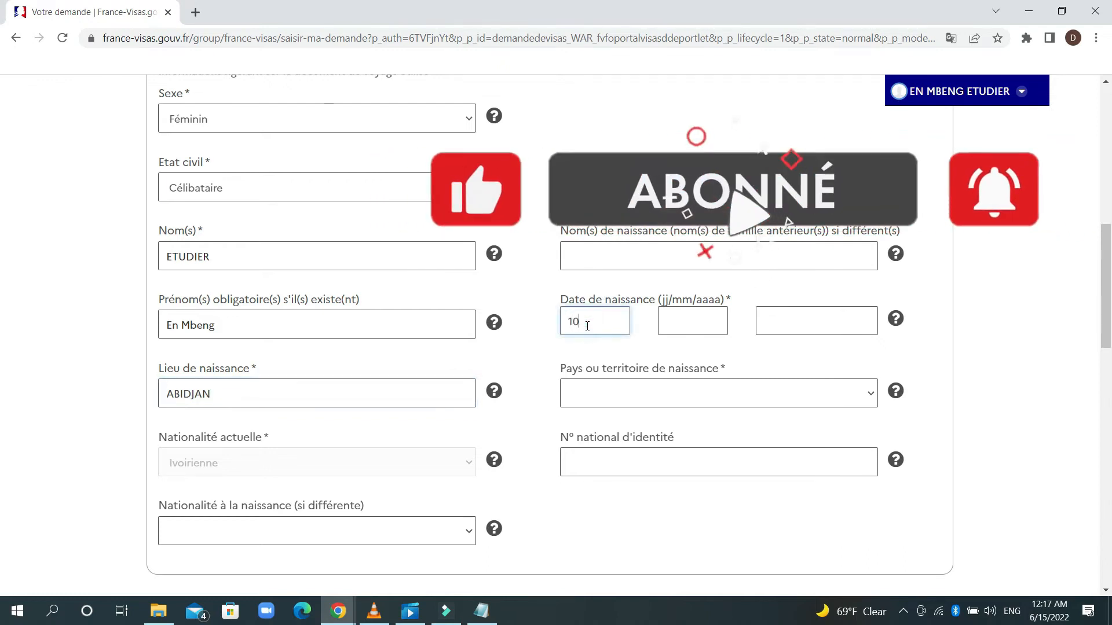
left_click(696, 313)
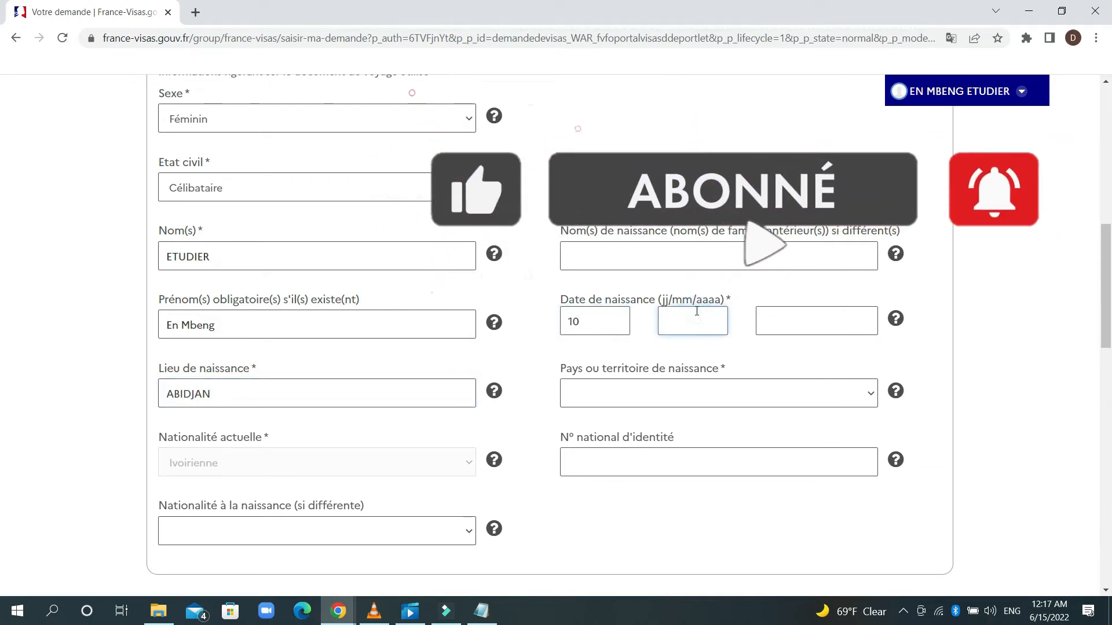
type("01")
left_click(765, 325)
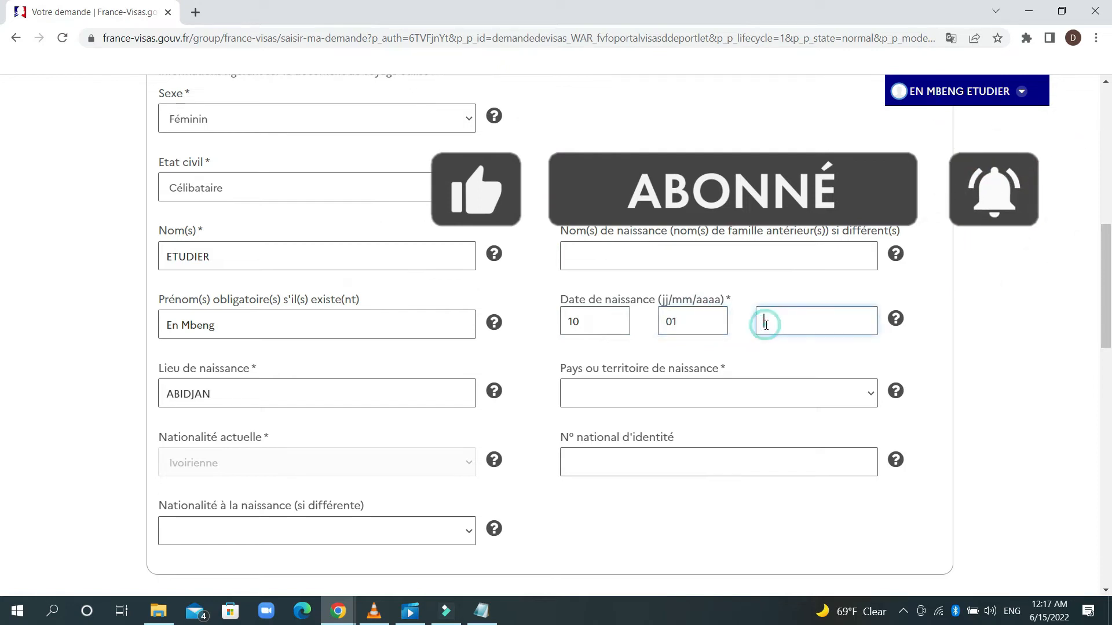
type("1993")
Choose Côte d'Ivoire as the country of birth
scroll(766, 325, "down", 1)
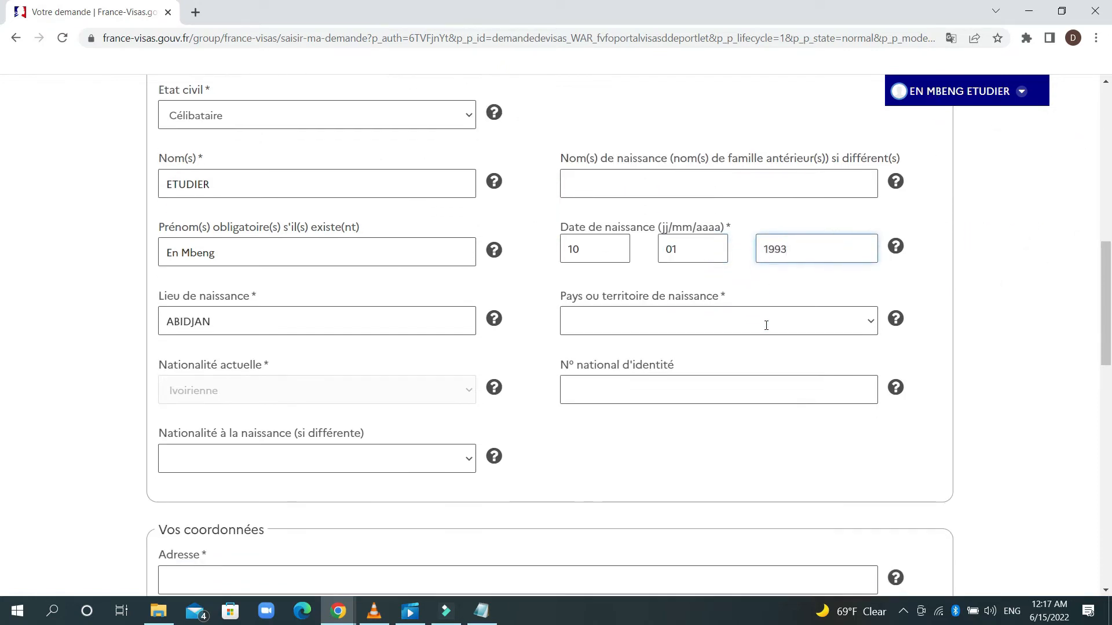
left_click(660, 319)
scroll(626, 231, "down", 3)
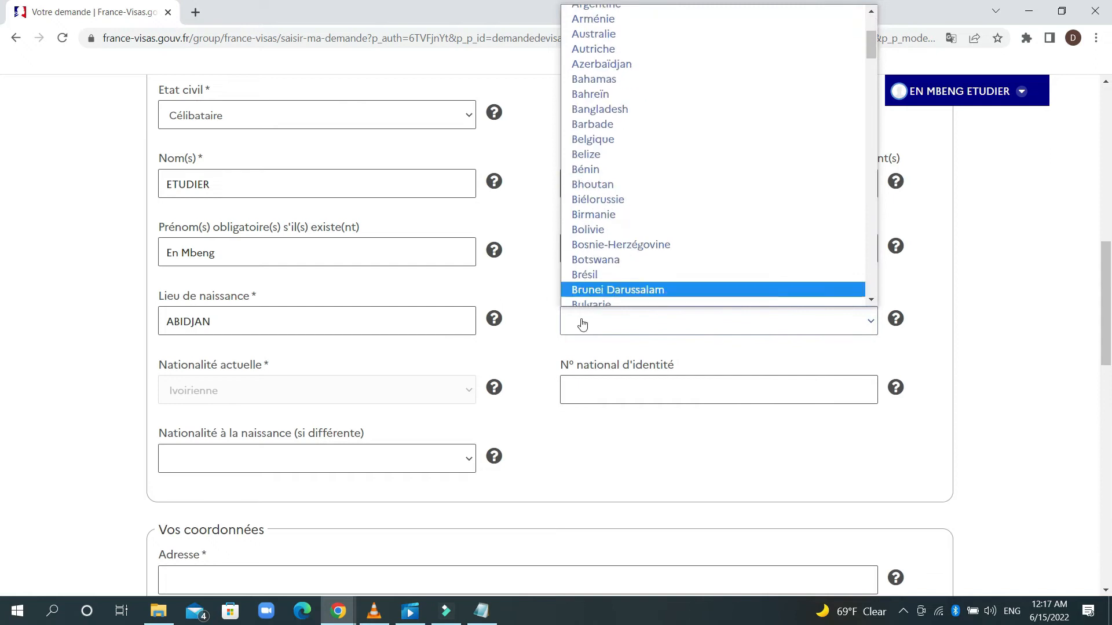
left_click(578, 323)
left_click(598, 316)
scroll(614, 195, "down", 6)
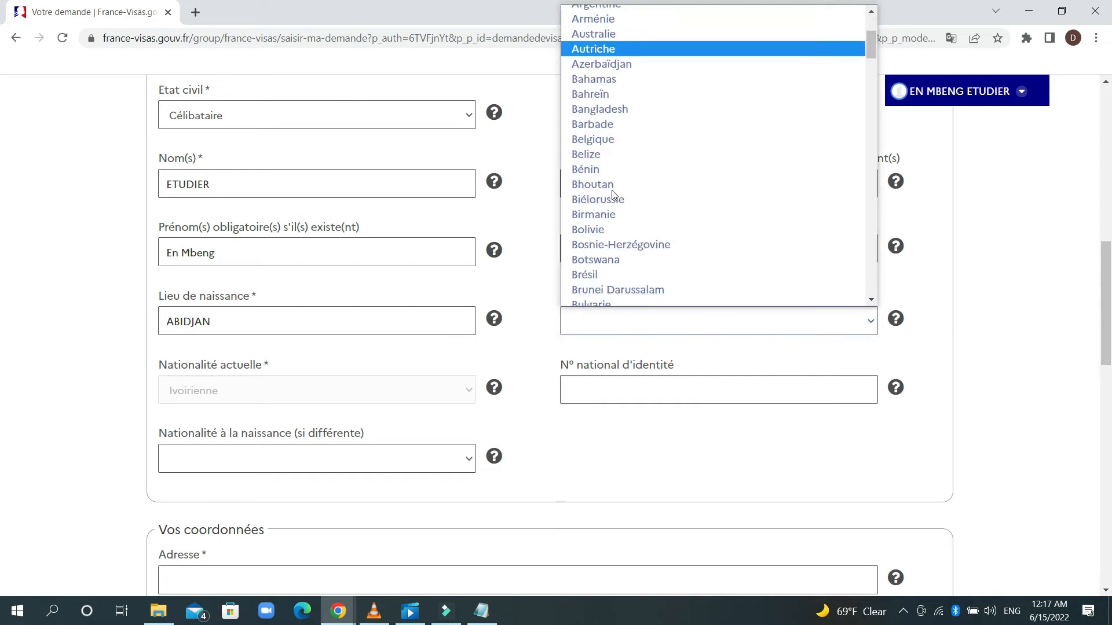
left_click(607, 286)
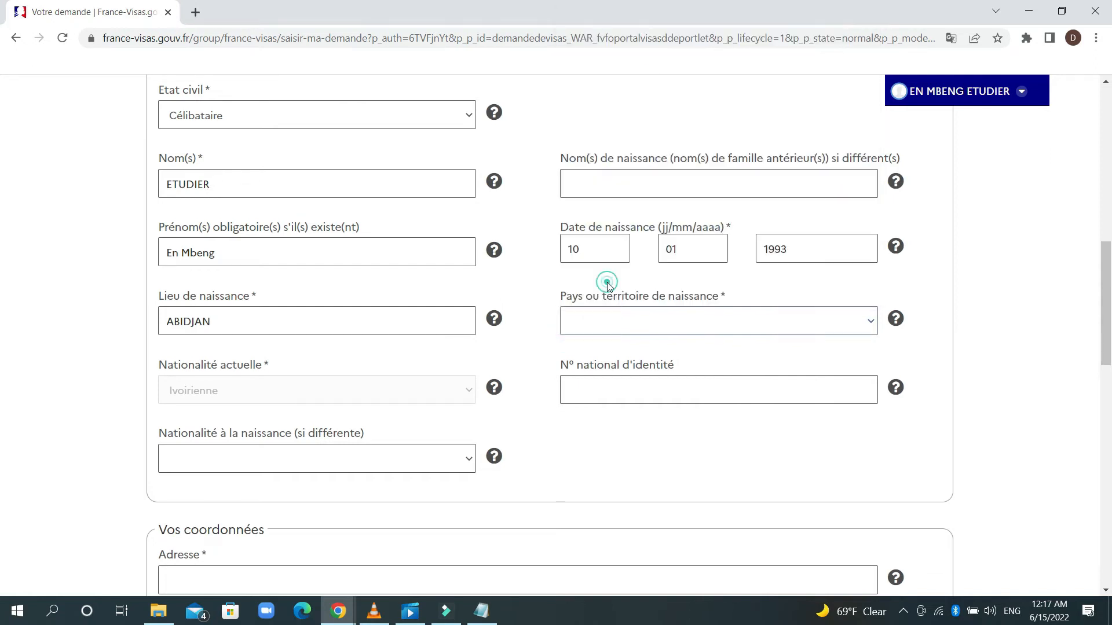
scroll(585, 324, "down", 1)
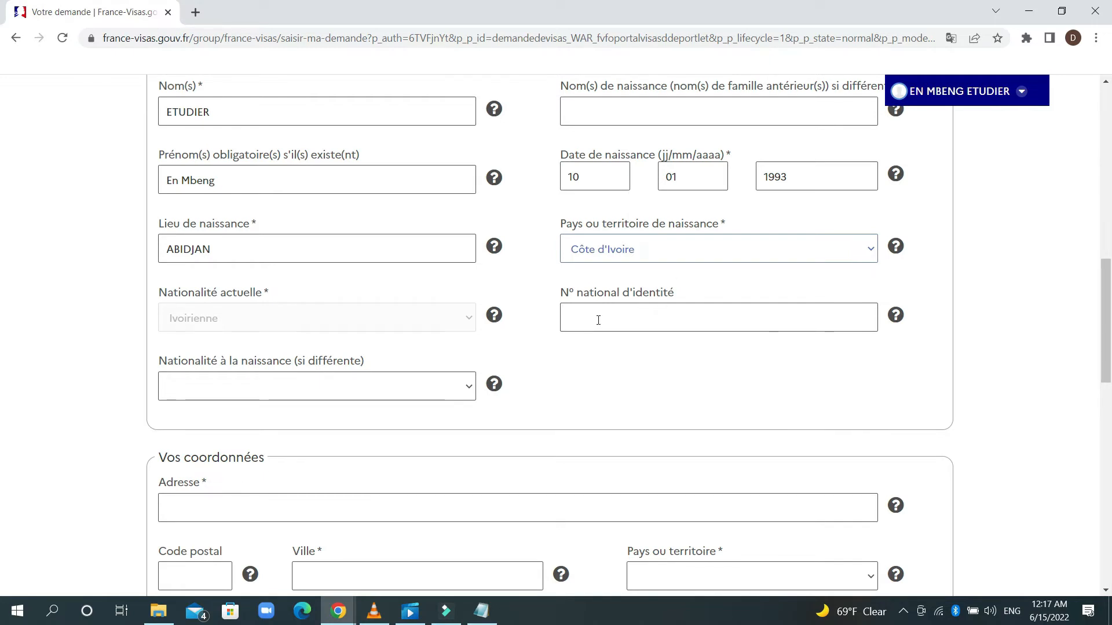
scroll(492, 322, "down", 1)
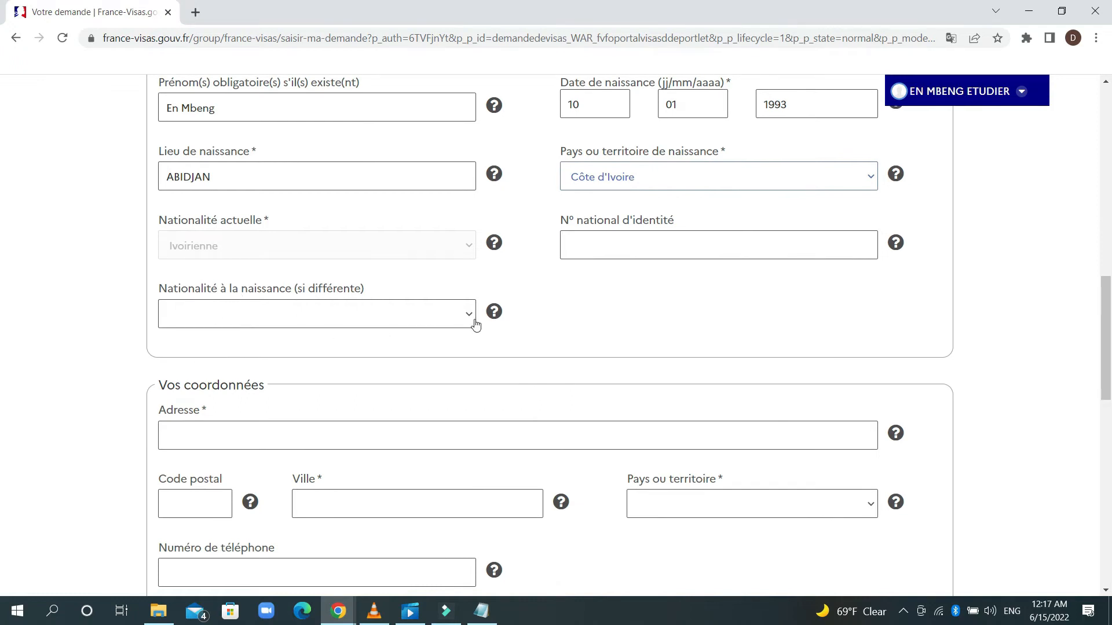
Enter contact city ABIDJAN and choose Côte d'Ivoire as the country
scroll(559, 327, "down", 1)
scroll(186, 347, "down", 1)
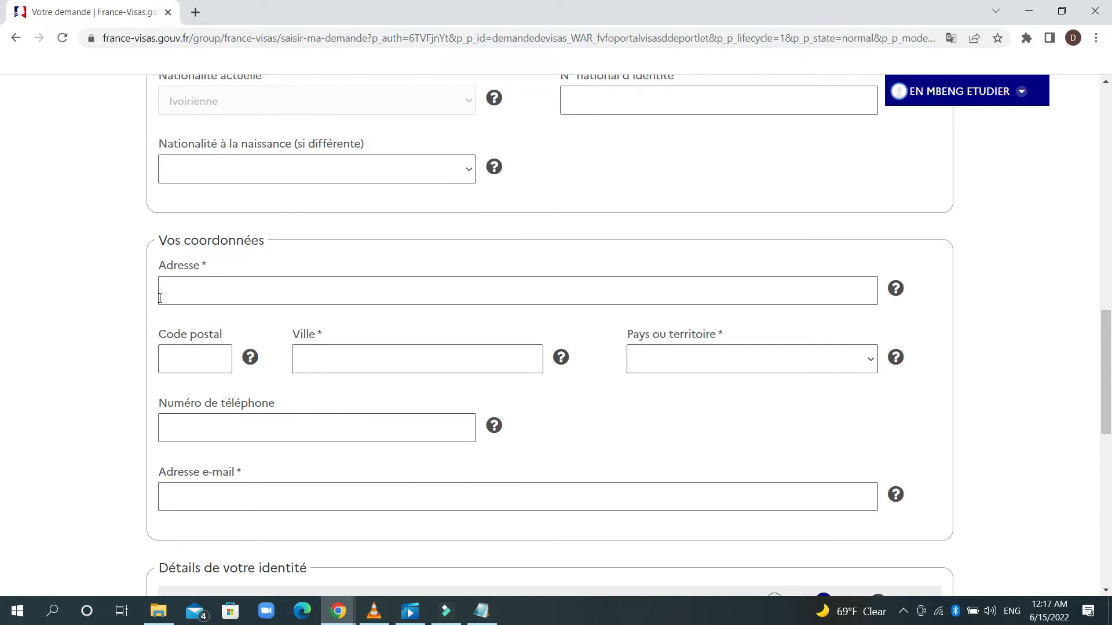
left_click(313, 356)
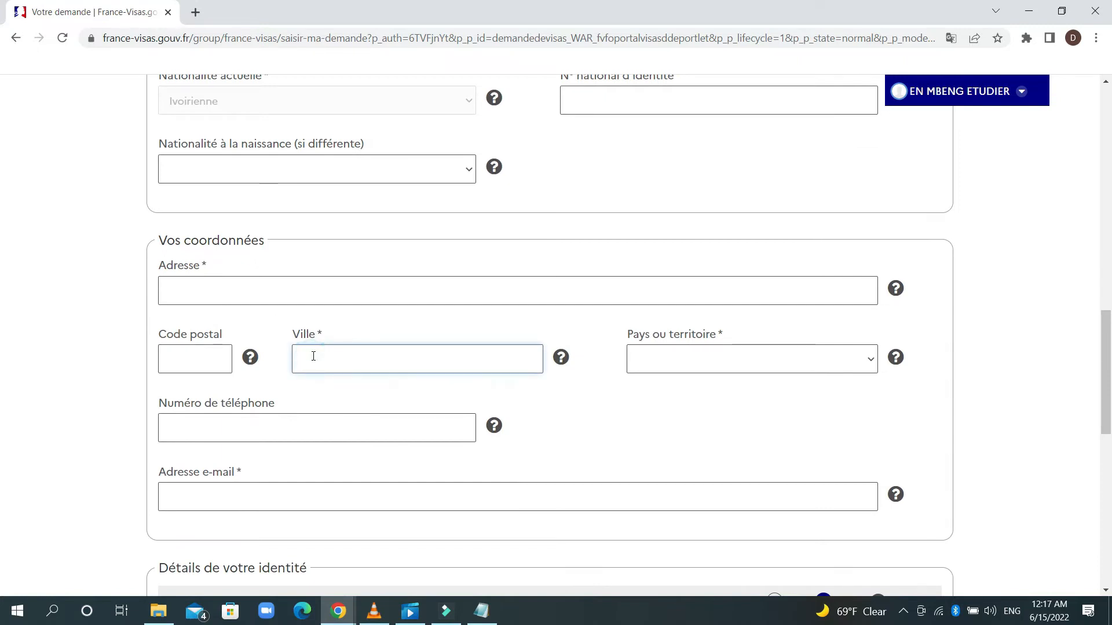
type("ABIDJA")
left_click(714, 362)
scroll(718, 290, "down", 6)
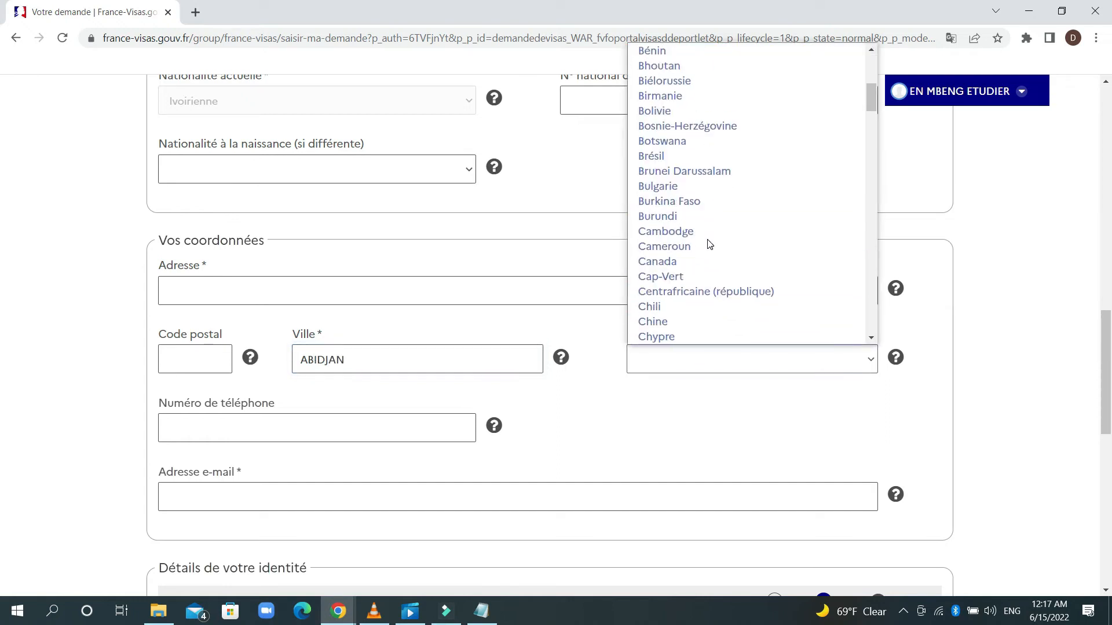
scroll(710, 243, "down", 5)
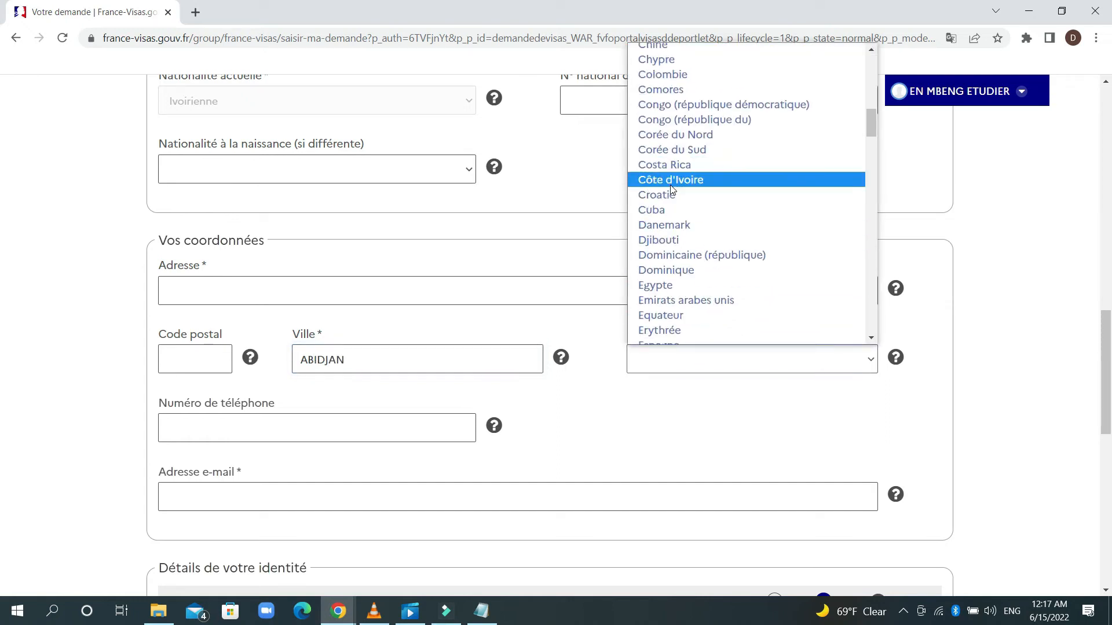
left_click(677, 180)
scroll(347, 388, "down", 1)
left_click(112, 369)
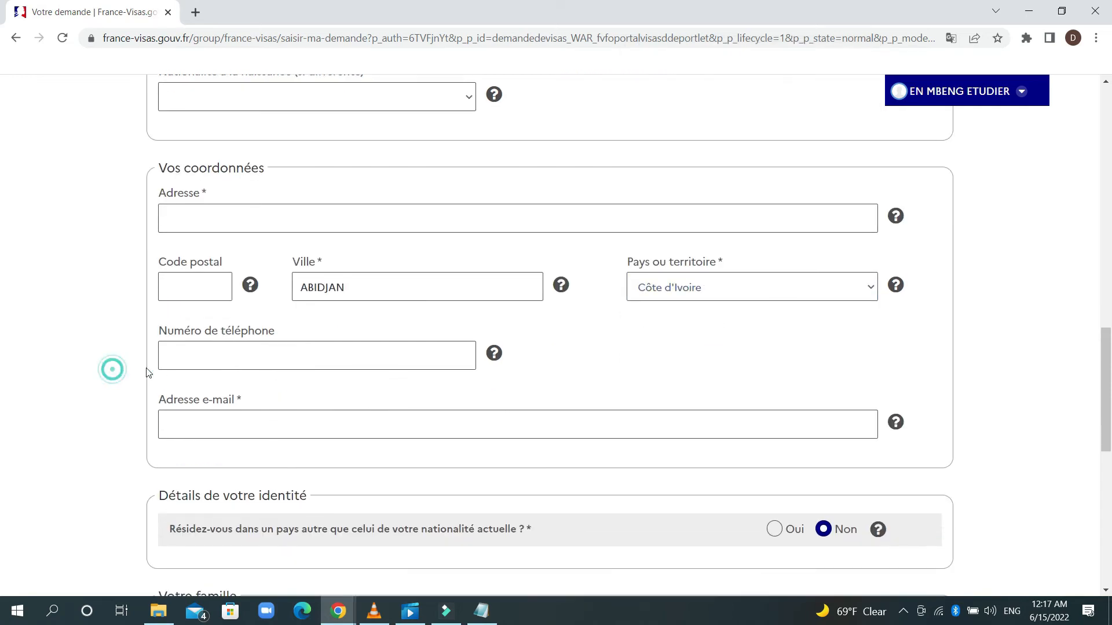
Paste the applicant's e-mail address into the Adresse e-mail field
scroll(214, 371, "down", 1)
left_click(200, 348)
key("alt+Tab")
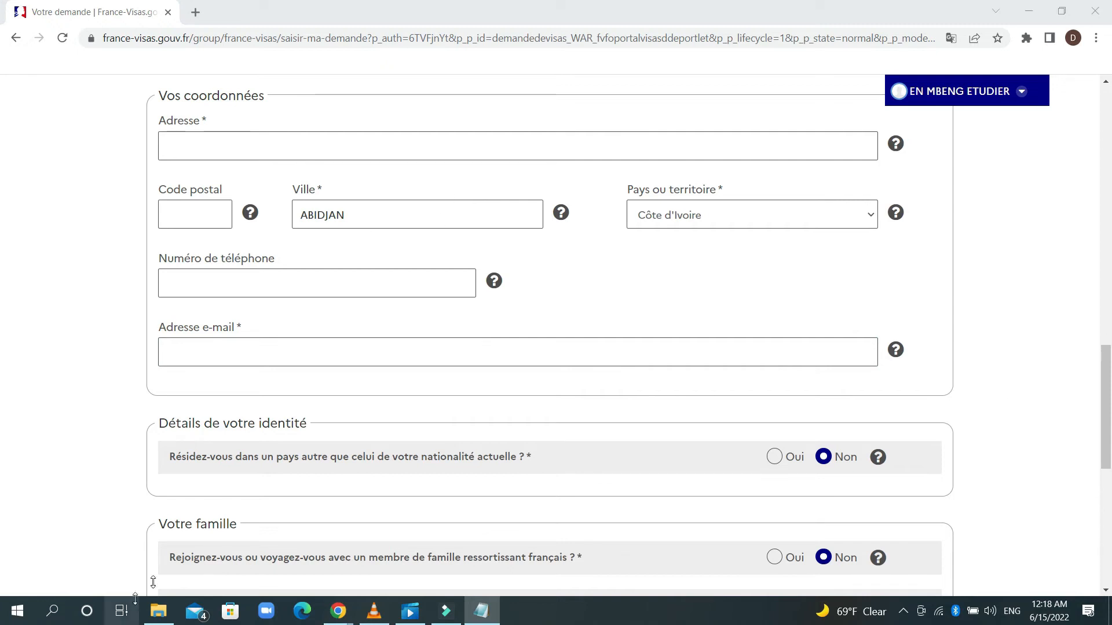
left_click(205, 358)
key("ctrl+v")
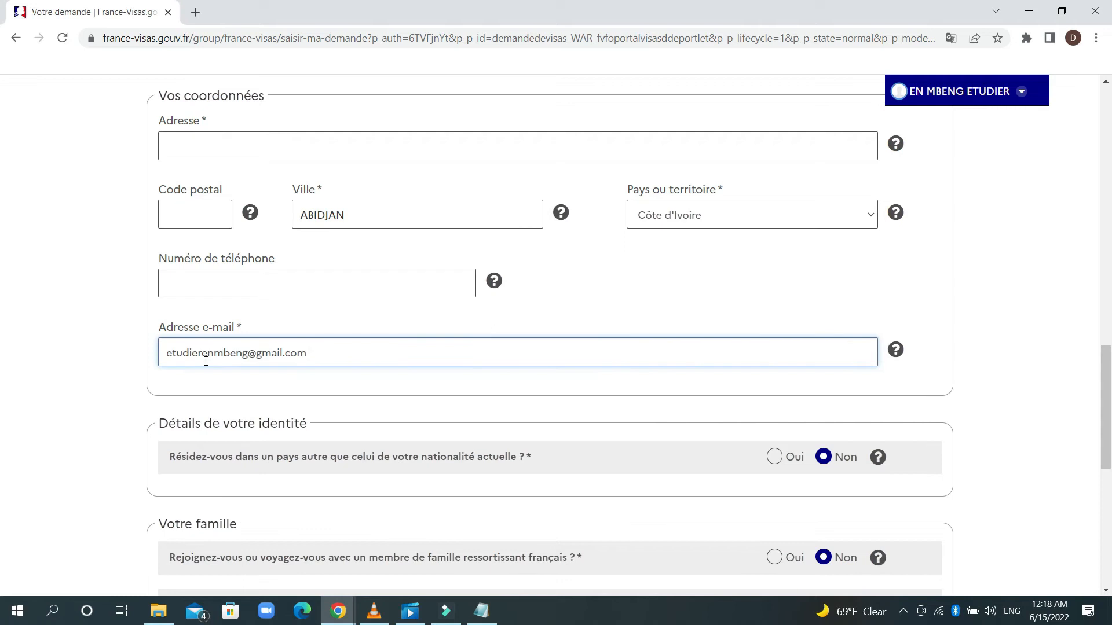
left_click(98, 453)
Answer Oui to residing outside the country of nationality
scroll(98, 454, "down", 1)
scroll(98, 454, "down", 2)
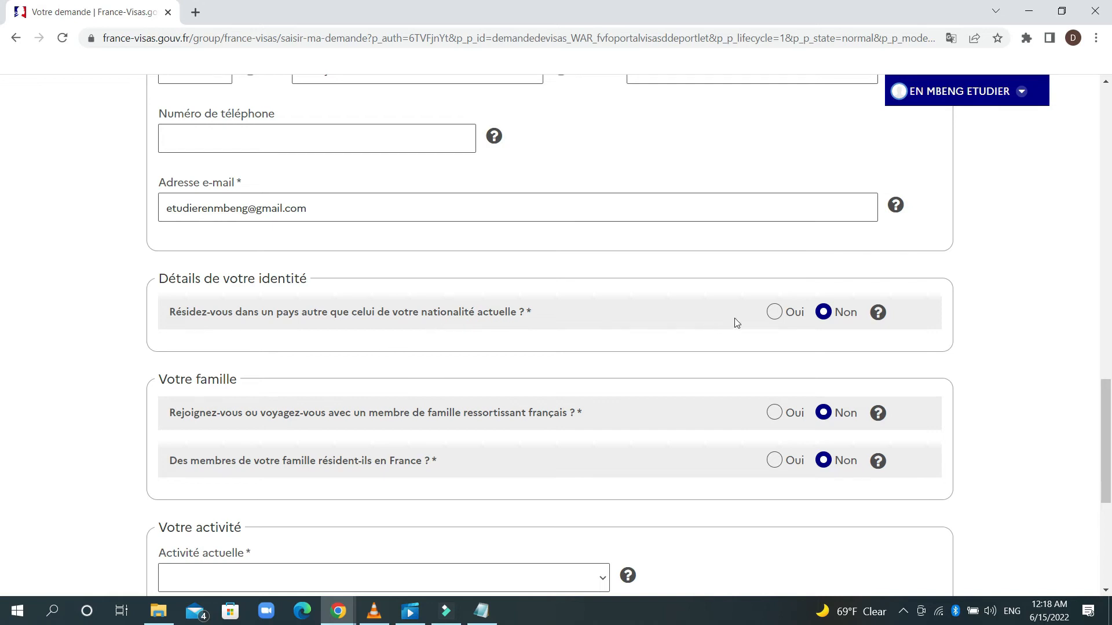
left_click(774, 313)
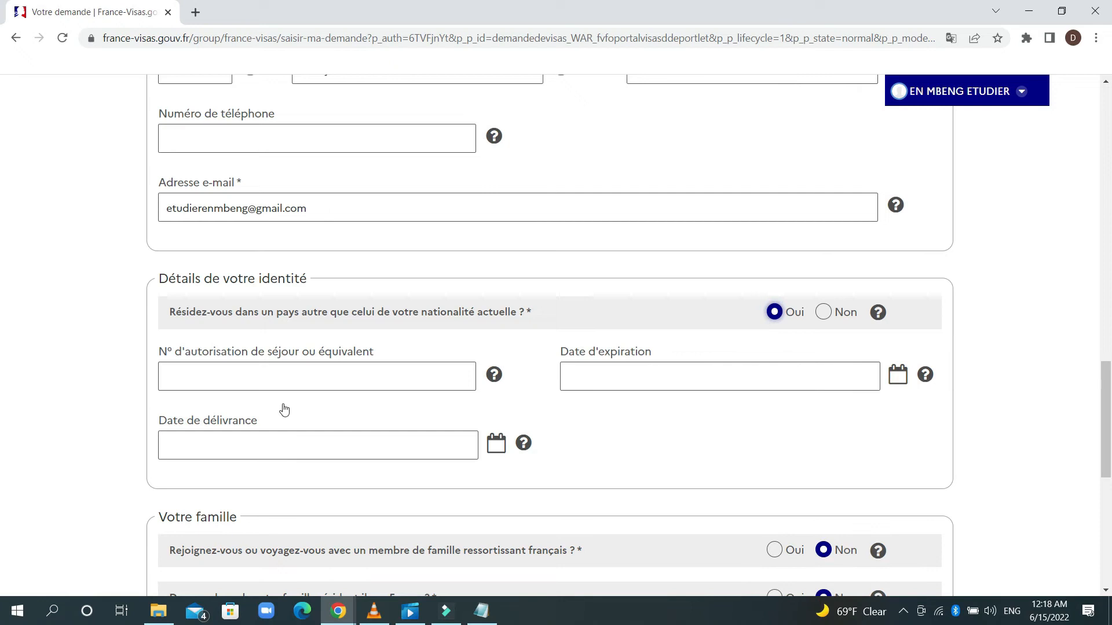
Answer Non to residing outside the country of nationality
left_click(827, 313)
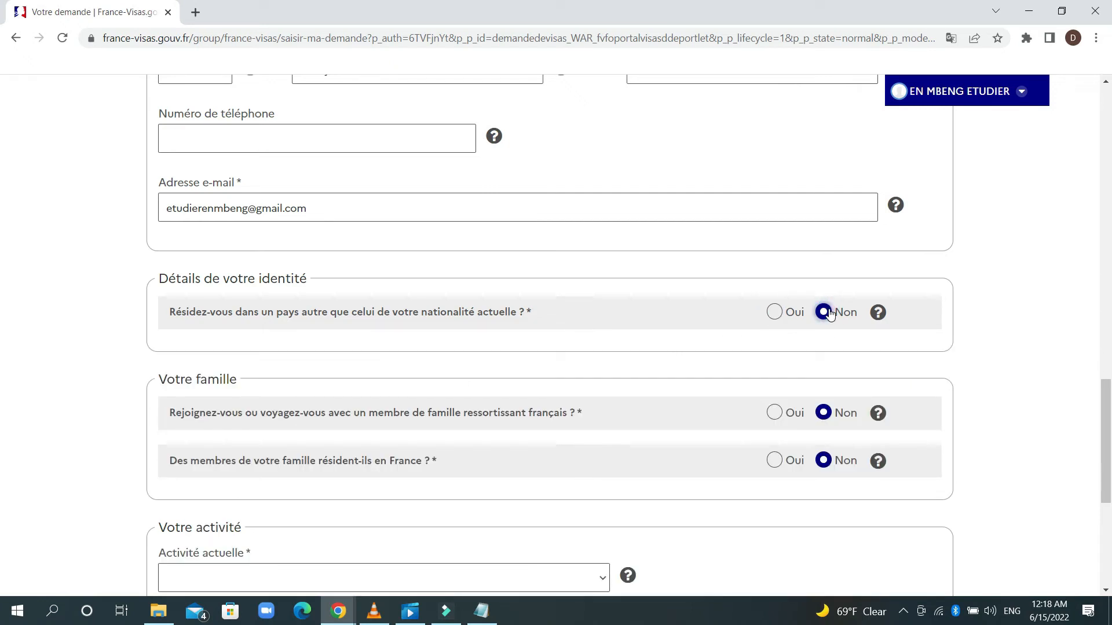
scroll(480, 384, "down", 1)
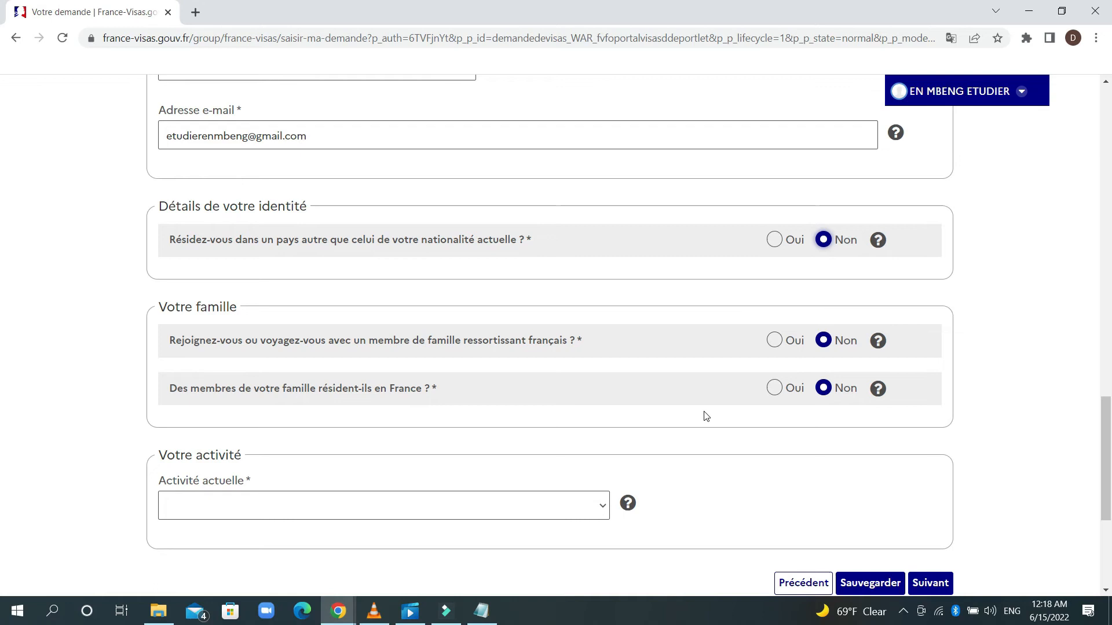
scroll(706, 417, "down", 1)
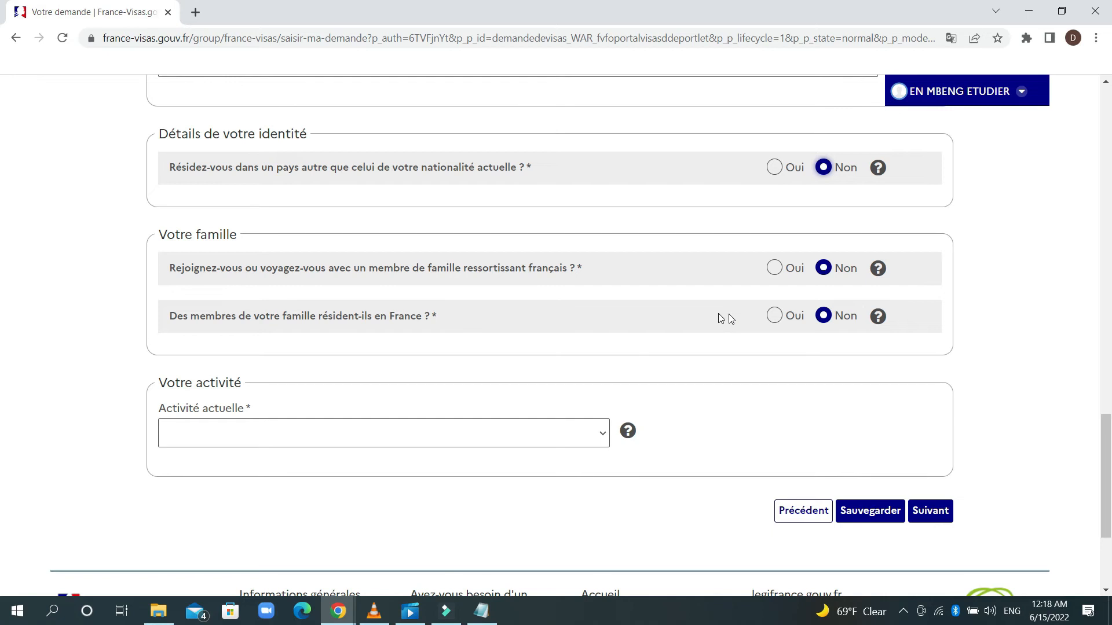
Keep the family-members-in-France question at Non after briefly selecting Oui
left_click(771, 319)
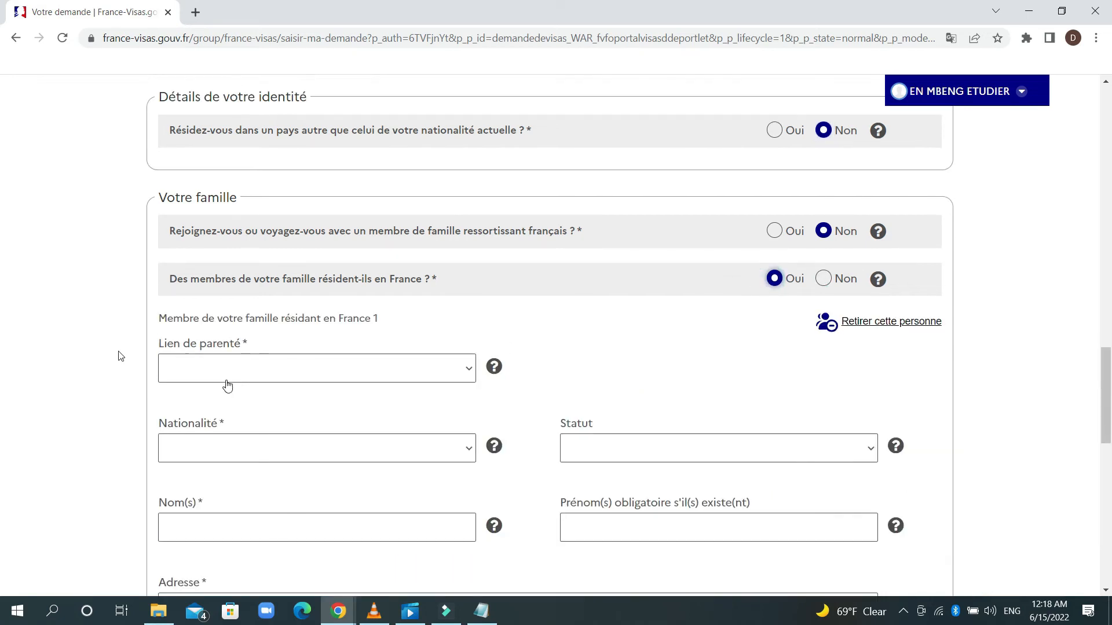
scroll(373, 385, "down", 1)
scroll(526, 353, "down", 1)
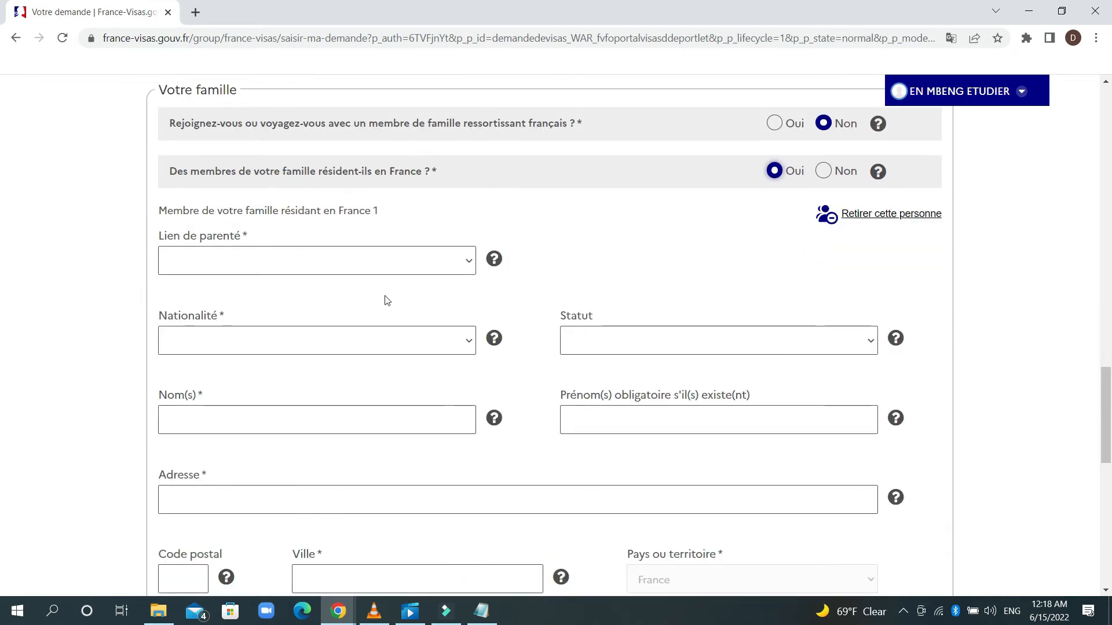
scroll(385, 300, "down", 1)
scroll(640, 389, "up", 3)
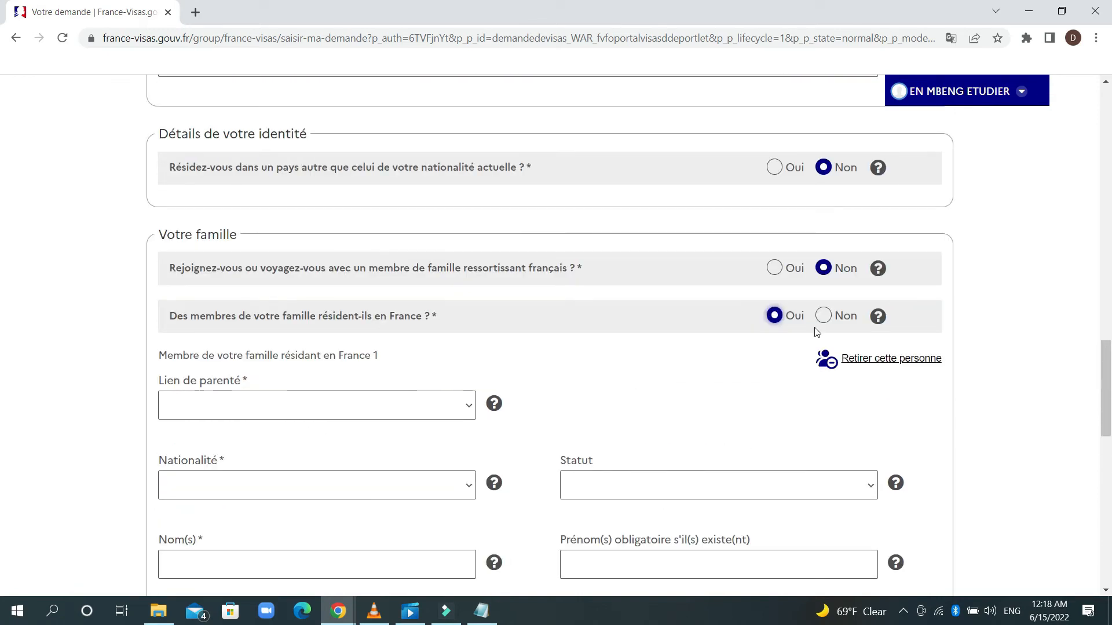
left_click(824, 316)
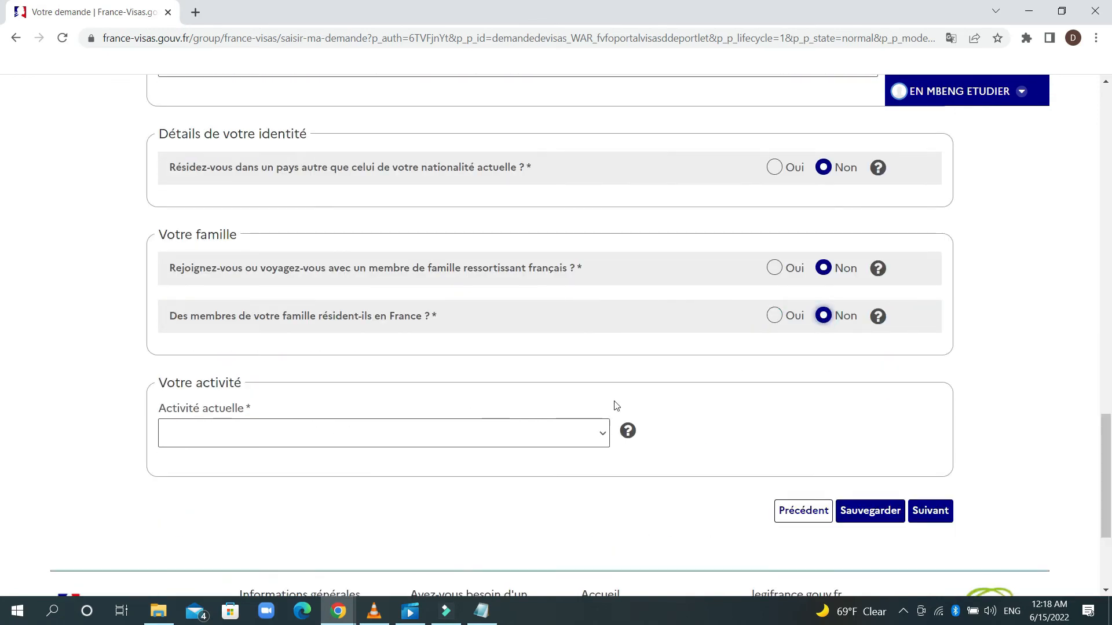
scroll(153, 403, "down", 1)
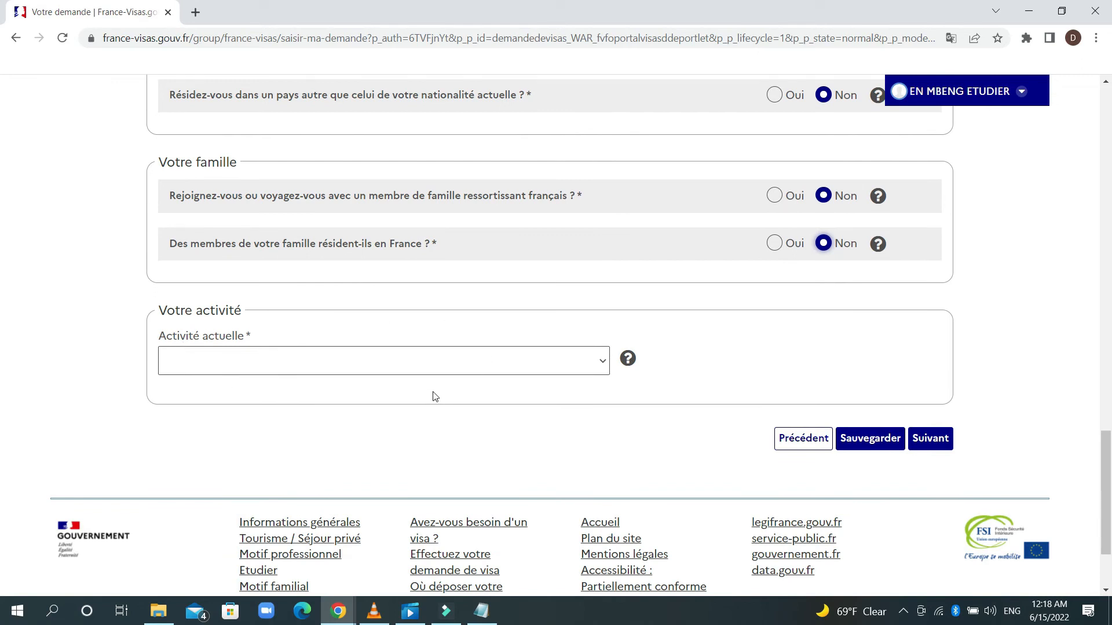
Set the current occupation to 'Elève, Etudiant, stagiaire' and scroll through the rest of Vos informations
left_click(405, 374)
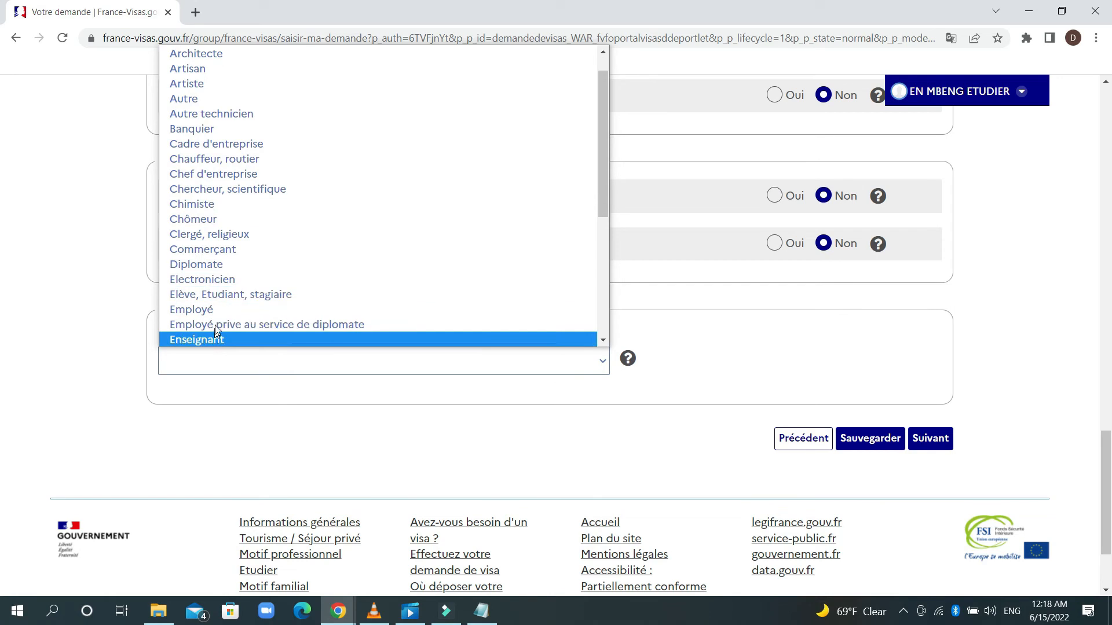
left_click(226, 294)
scroll(278, 362, "down", 3)
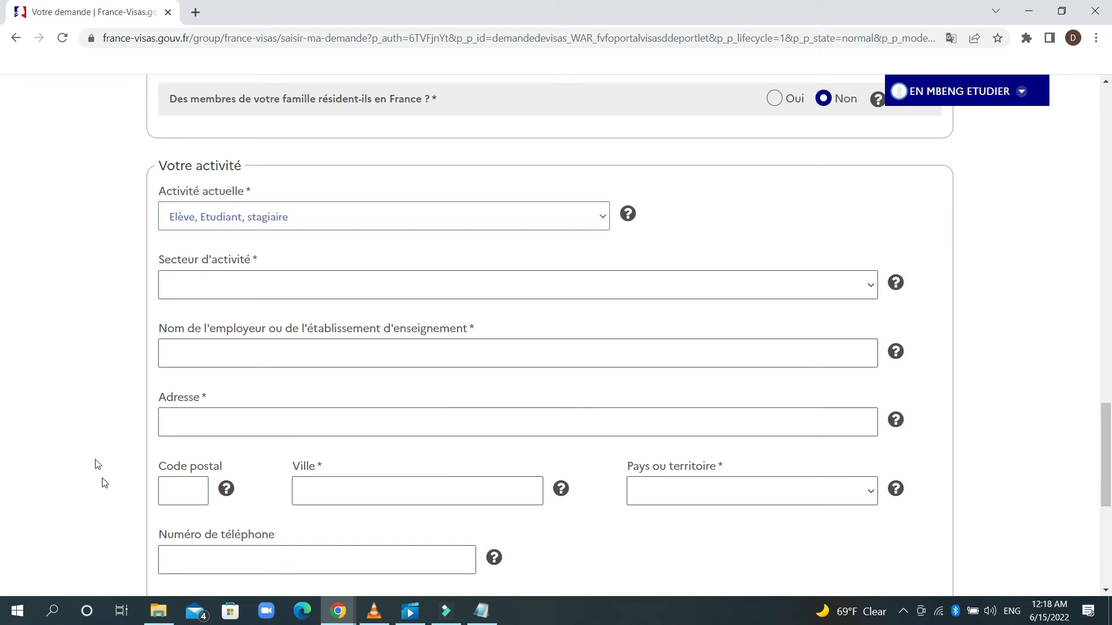
scroll(310, 341, "down", 2)
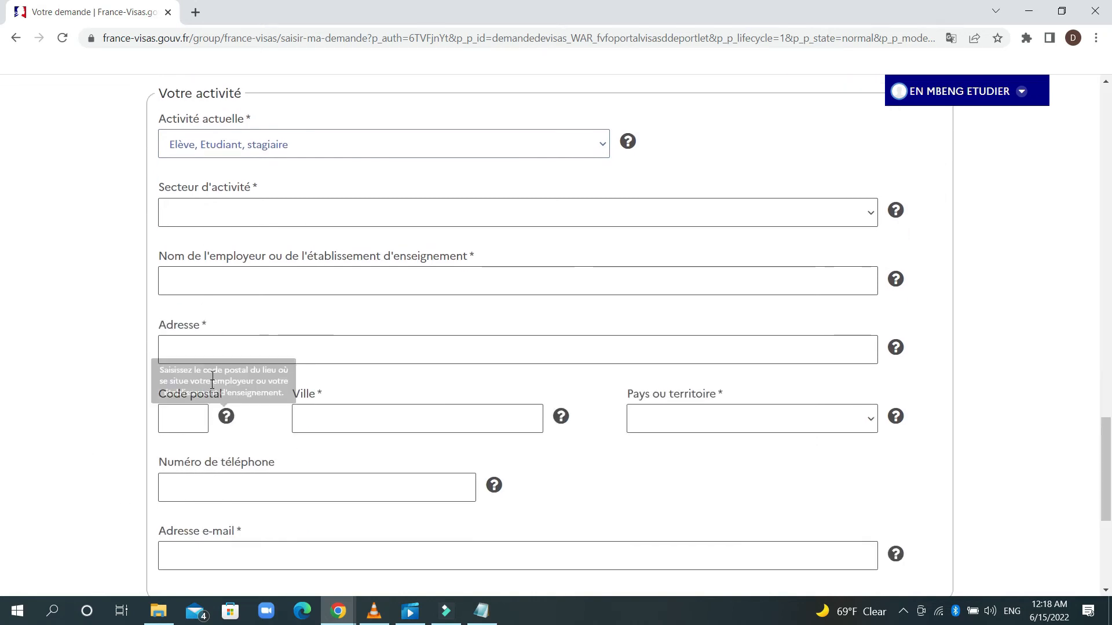
scroll(209, 362, "down", 1)
scroll(209, 363, "down", 2)
scroll(210, 362, "up", 4)
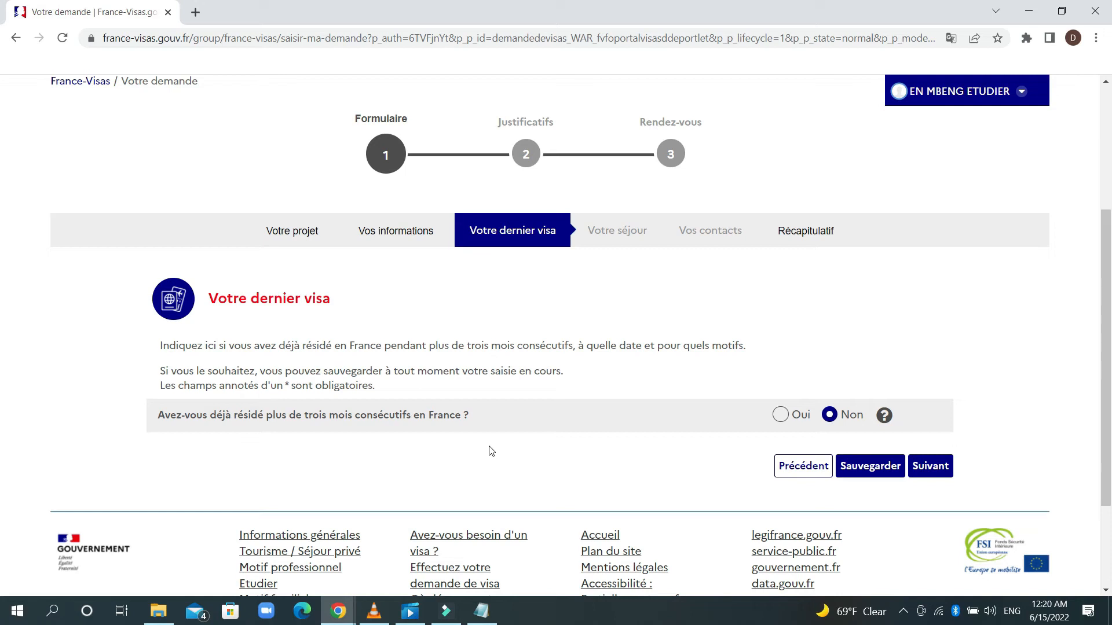
Answer Non to a prior long stay in France and continue to Votre séjour
left_click(778, 415)
scroll(775, 426, "down", 2)
scroll(772, 412, "down", 3)
scroll(827, 347, "up", 6)
left_click(829, 415)
scroll(832, 415, "down", 1)
left_click(930, 395)
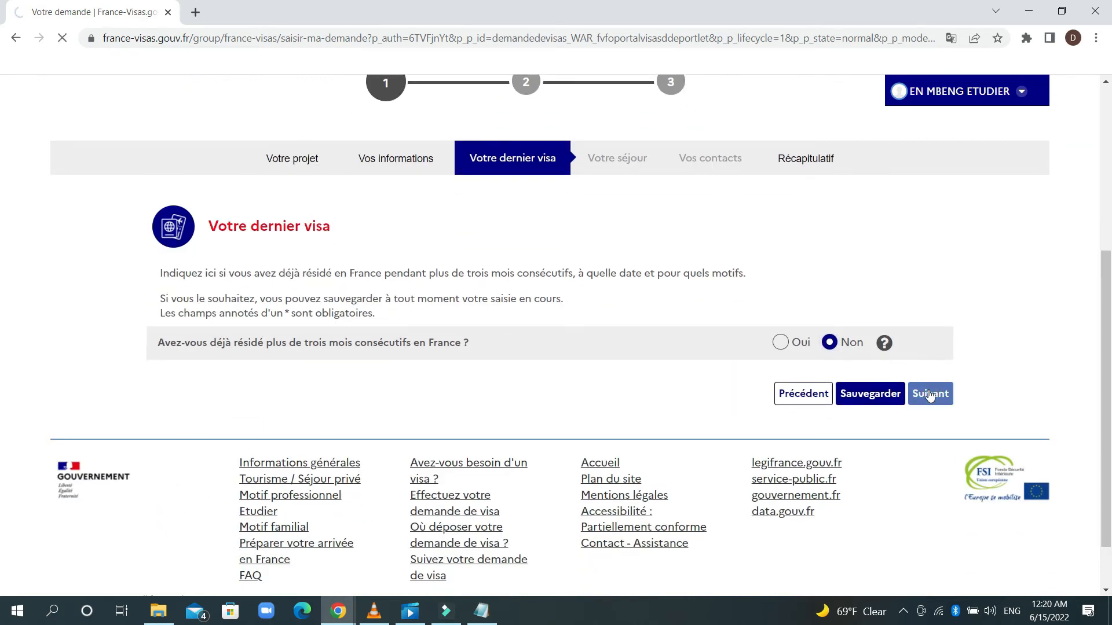
Set the arrival date to 29/08/2022 and the stay length to 'Supérieure à un an'
scroll(522, 388, "down", 2)
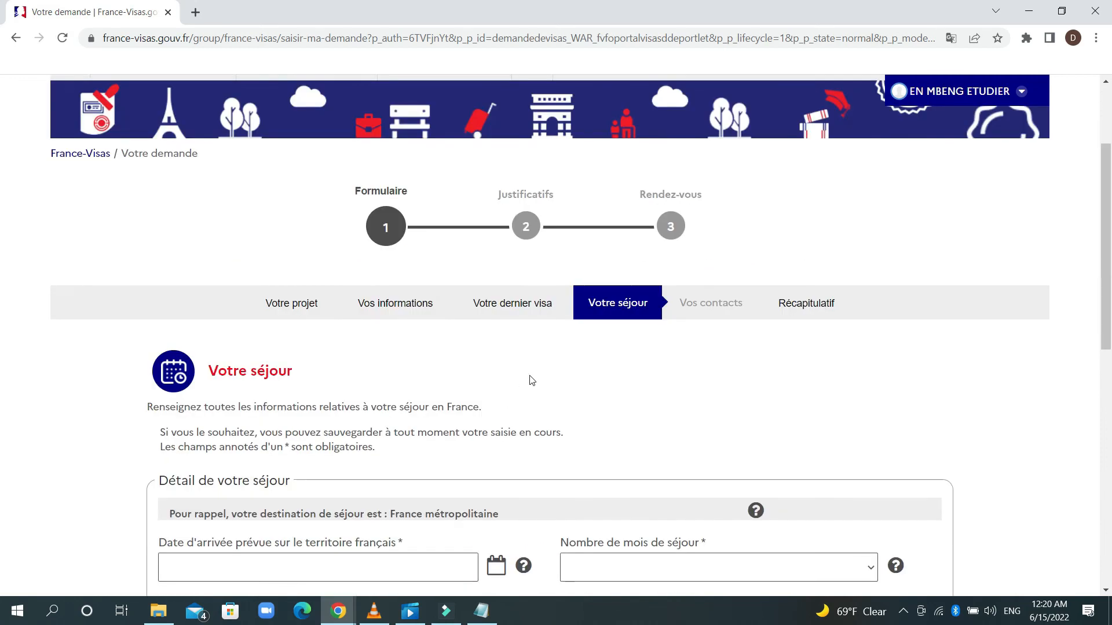
scroll(614, 313, "down", 4)
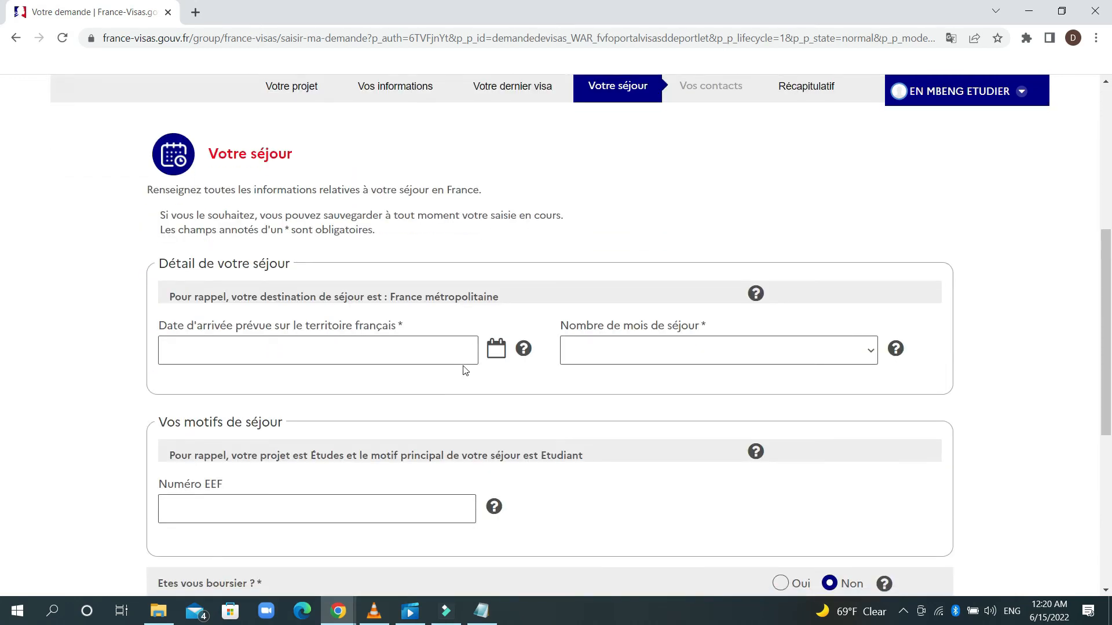
left_click(496, 348)
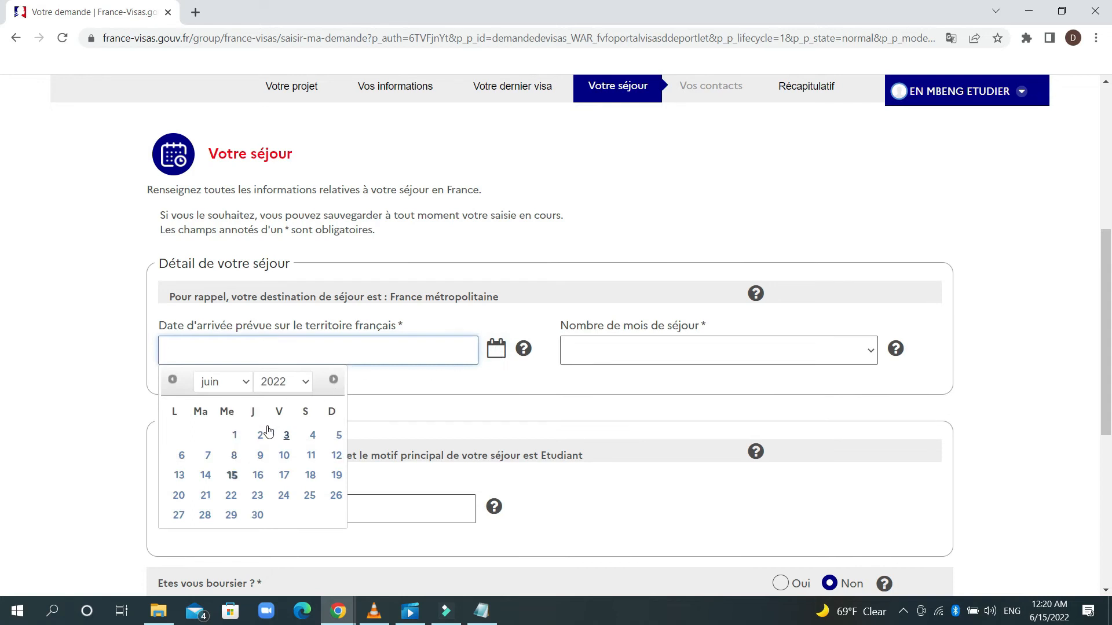
left_click(245, 383)
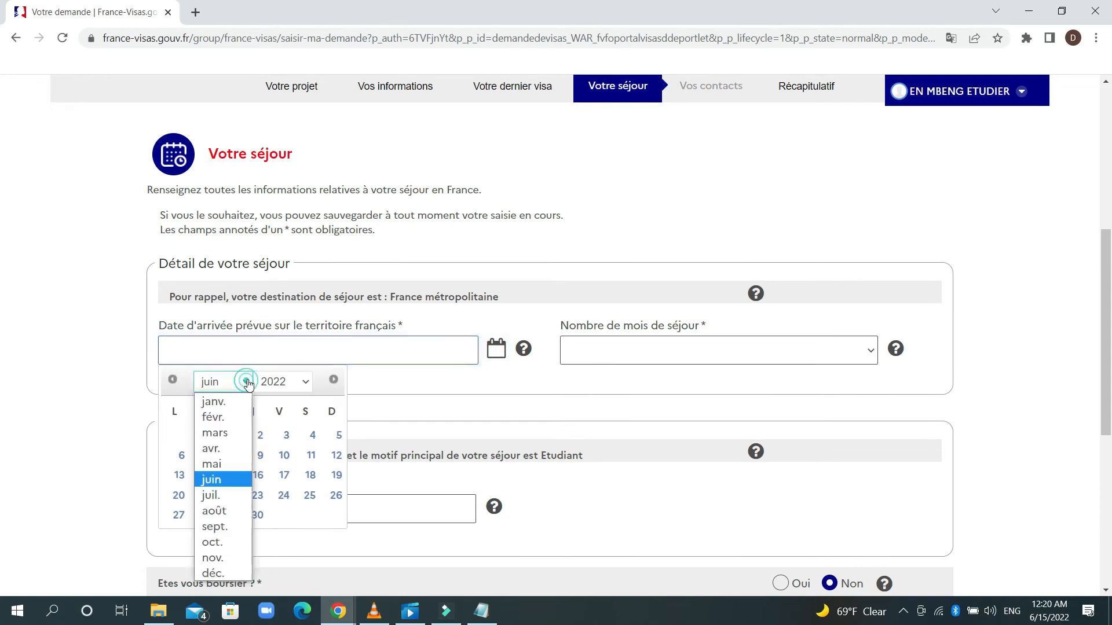
left_click(214, 510)
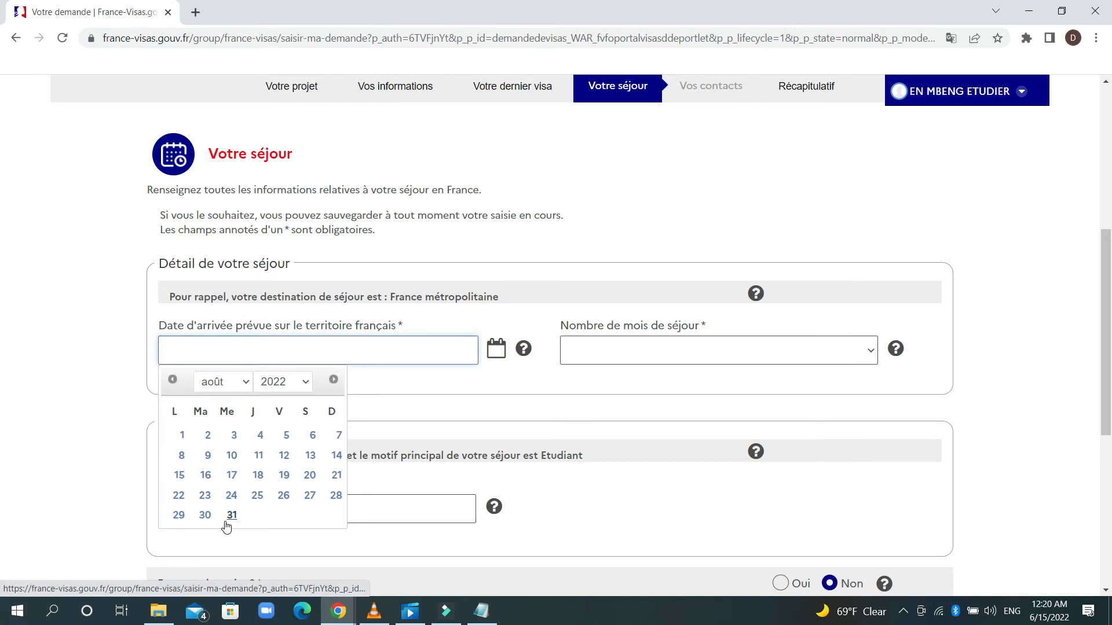
left_click(179, 515)
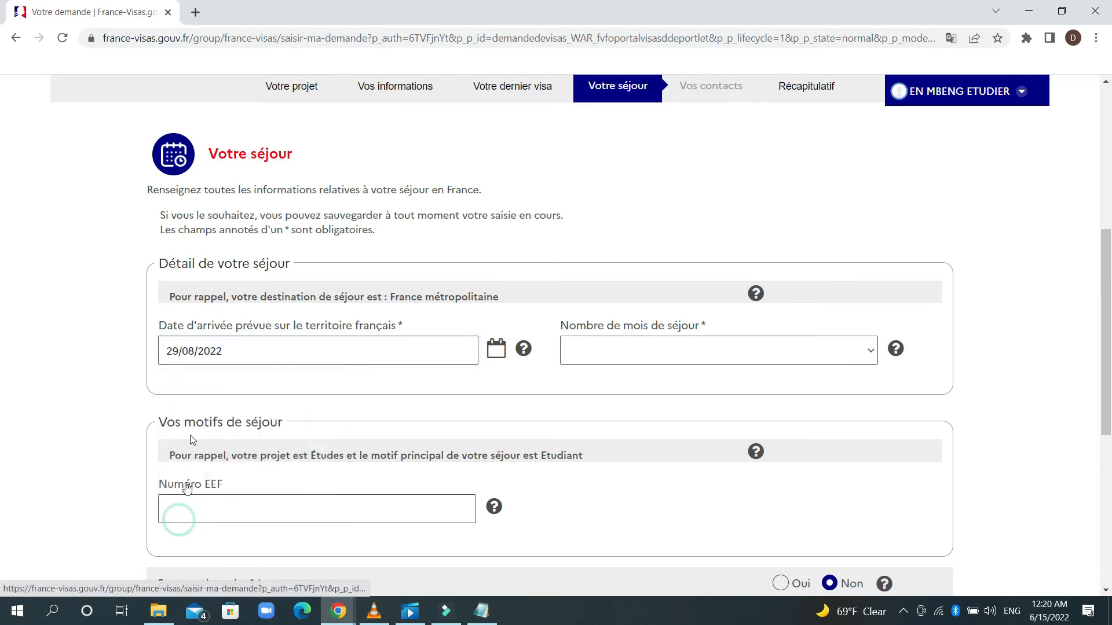
left_click(603, 355)
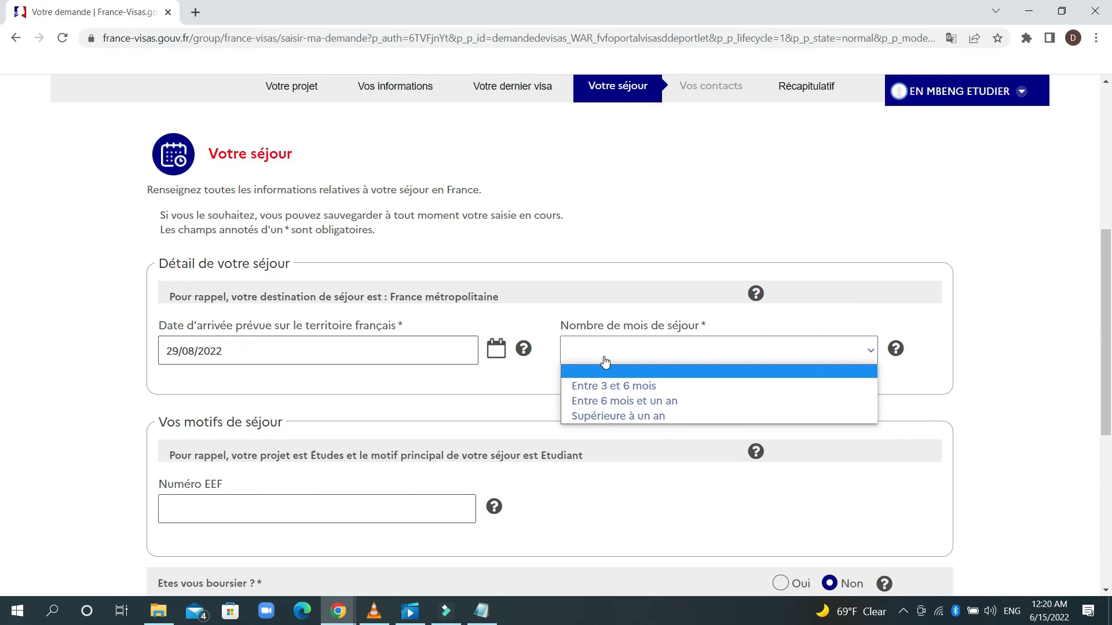
left_click(597, 416)
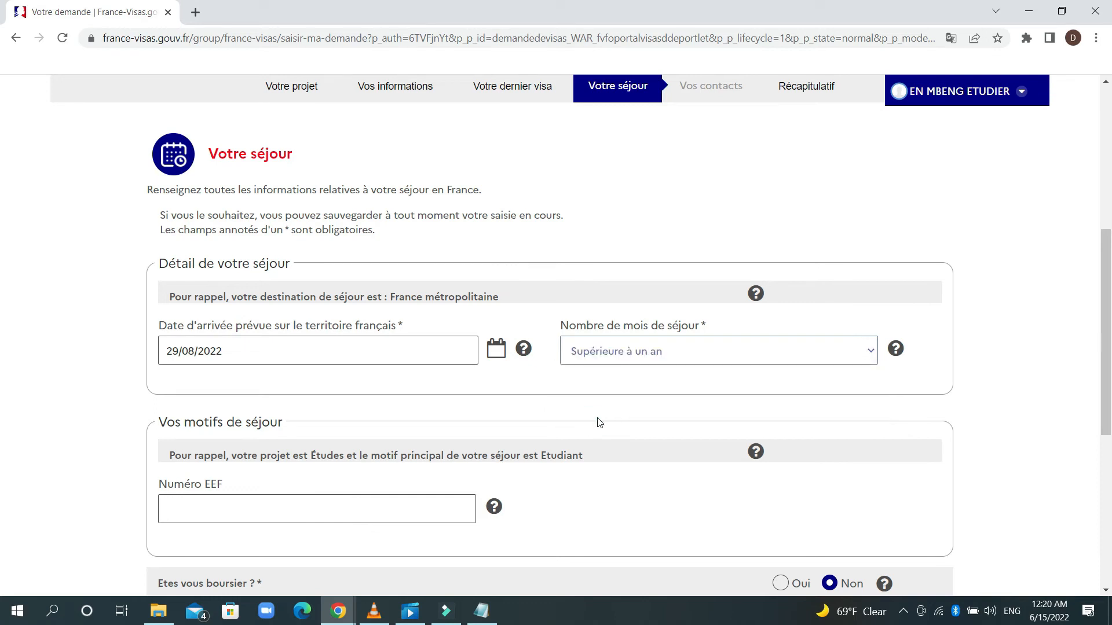
scroll(598, 421, "down", 1)
Leave Numéro EEF empty and keep the scholarship answer at Non
left_click(354, 444)
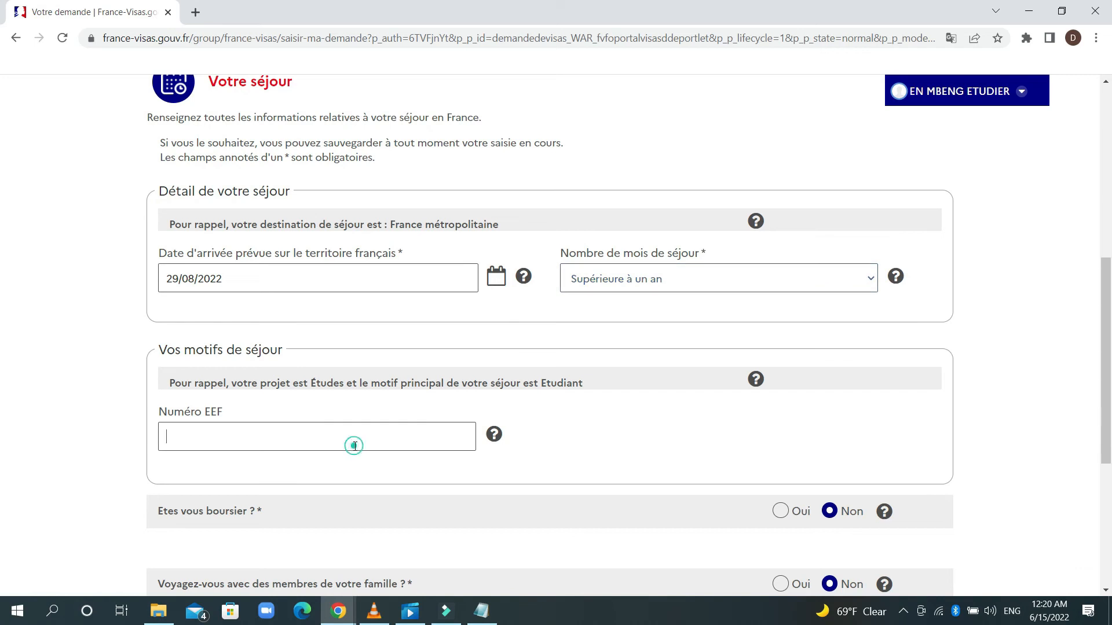
scroll(227, 381, "down", 1)
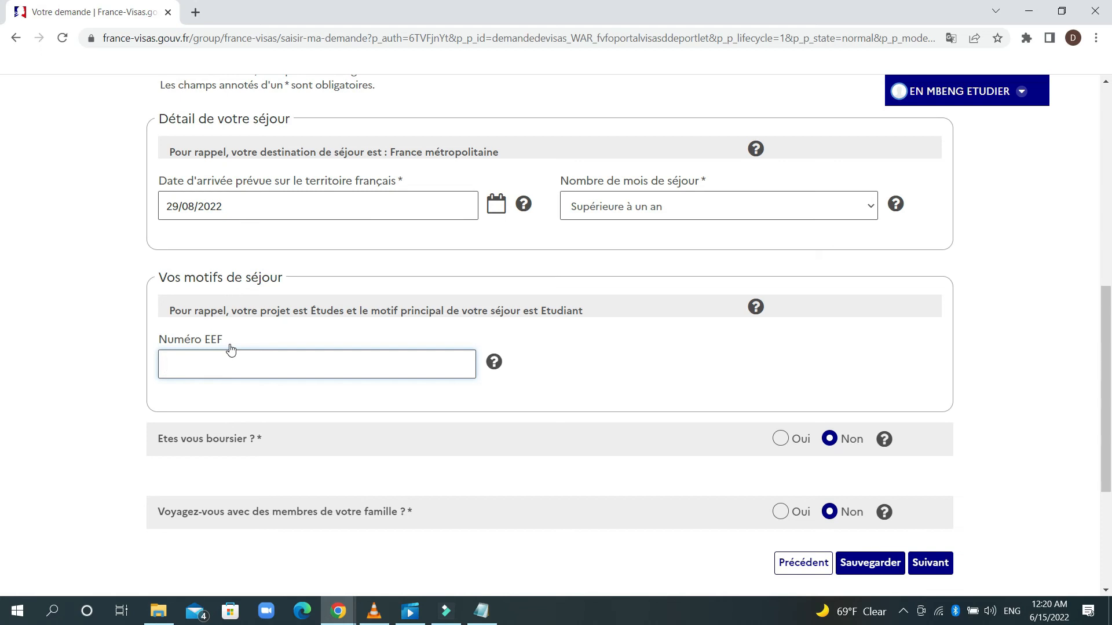
scroll(230, 349, "down", 1)
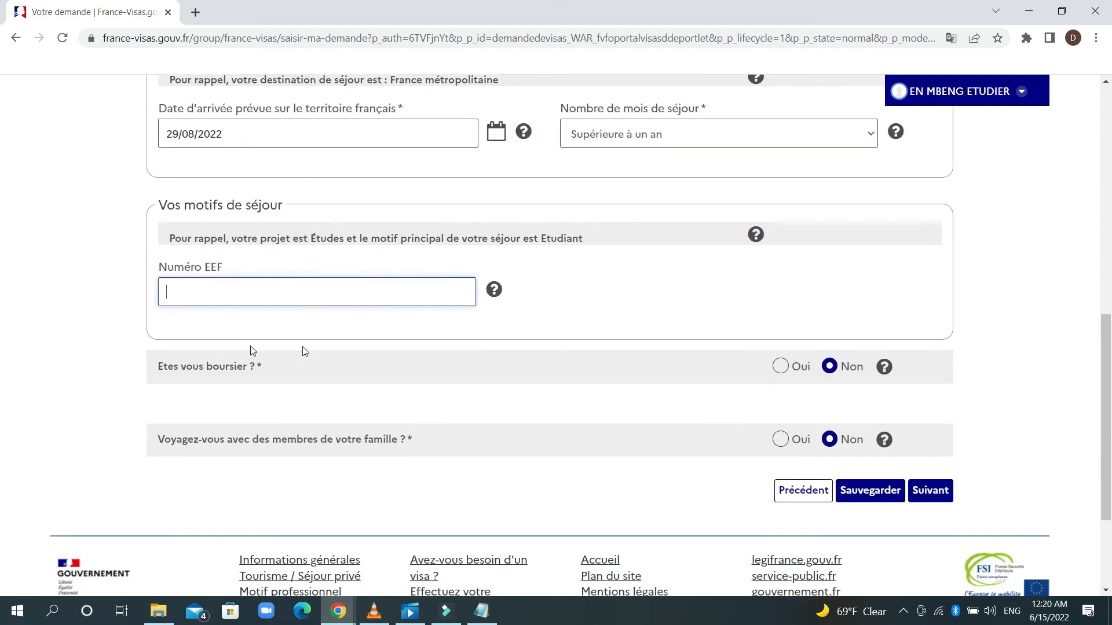
left_click(781, 367)
scroll(742, 372, "down", 1)
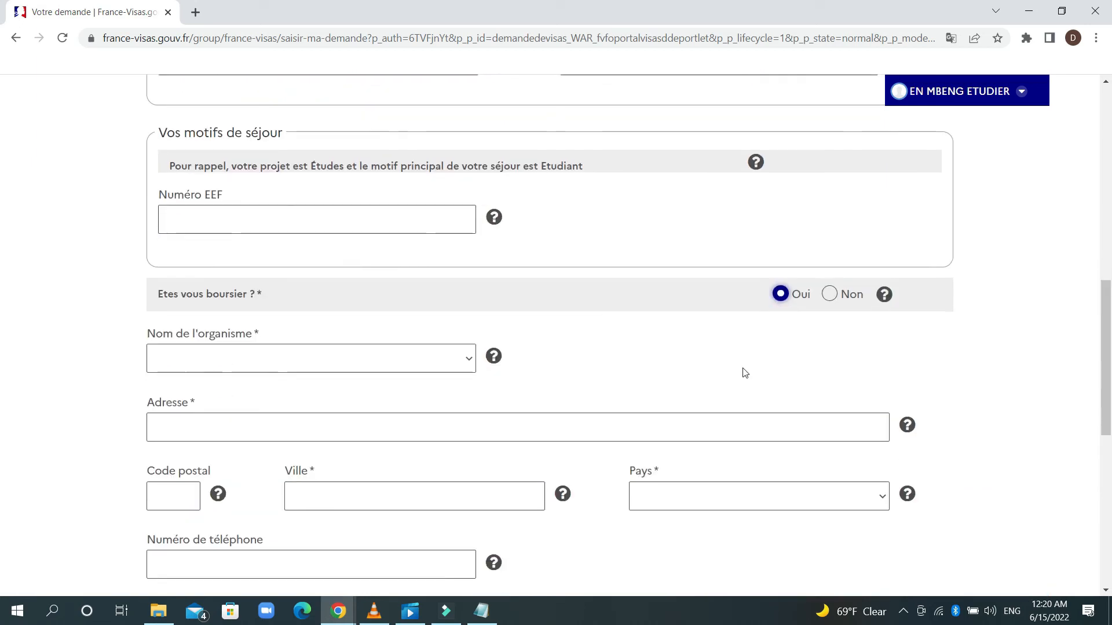
scroll(481, 312, "down", 3)
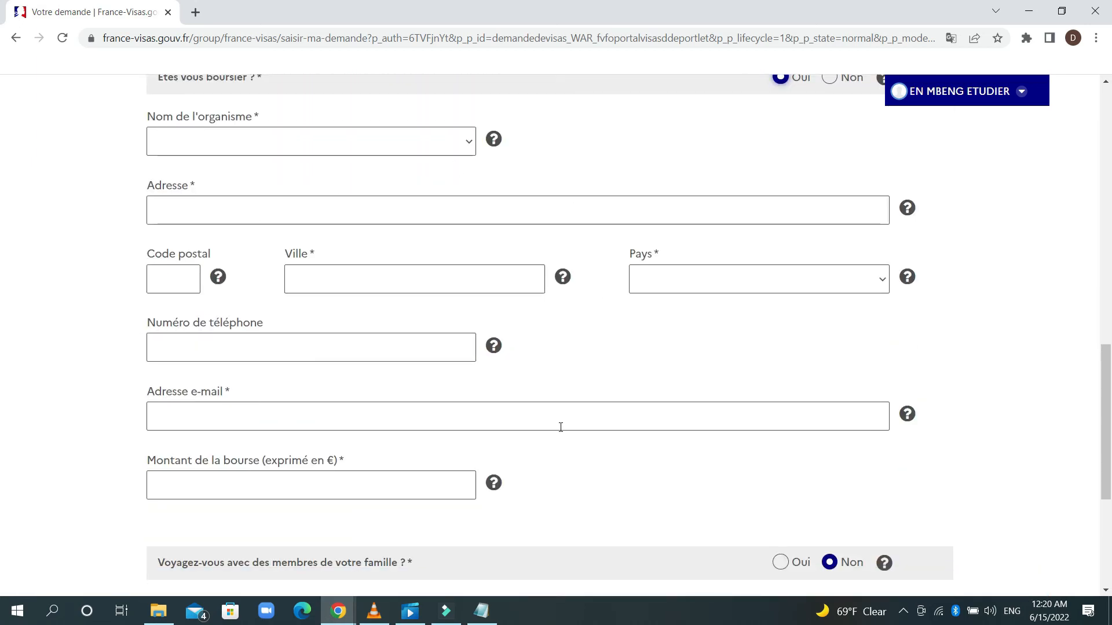
scroll(557, 437, "up", 5)
scroll(345, 515, "down", 5)
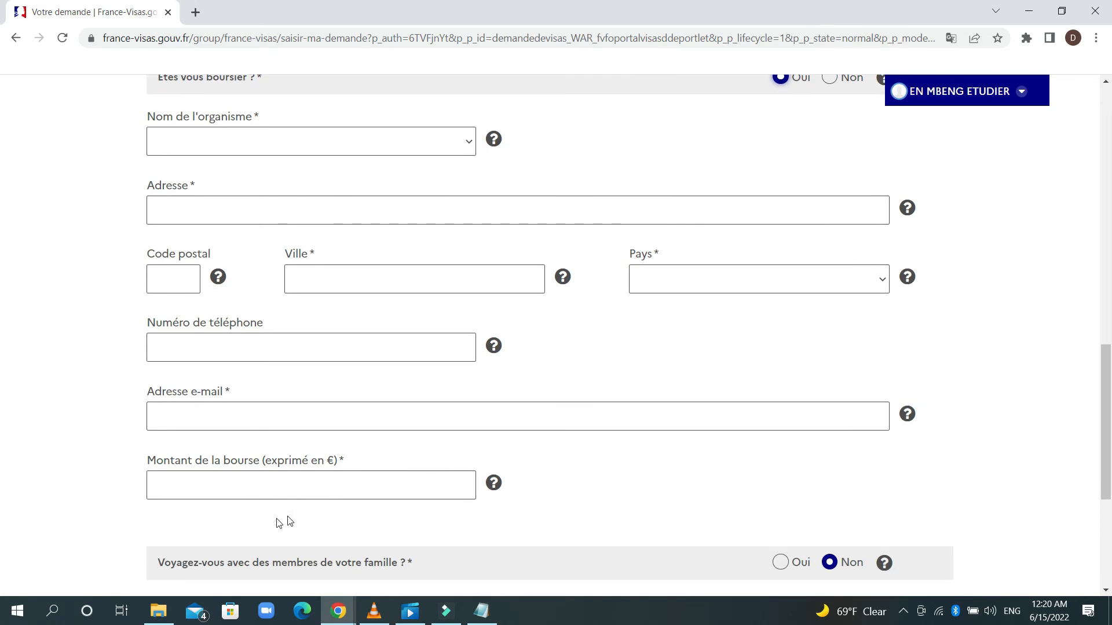
scroll(373, 467, "up", 5)
left_click(830, 439)
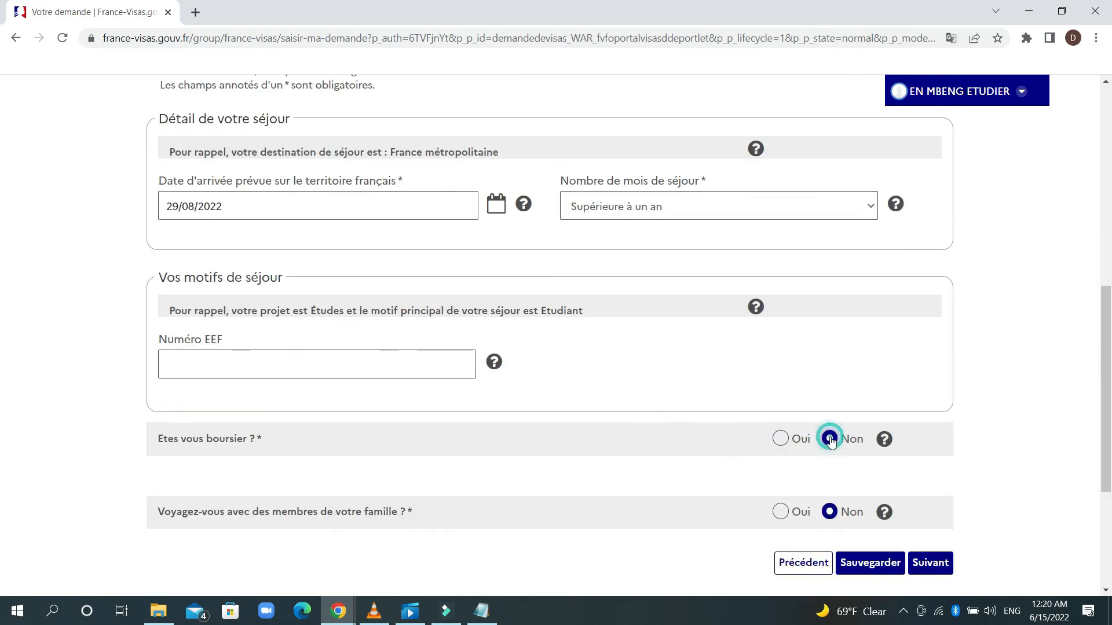
scroll(770, 445, "down", 2)
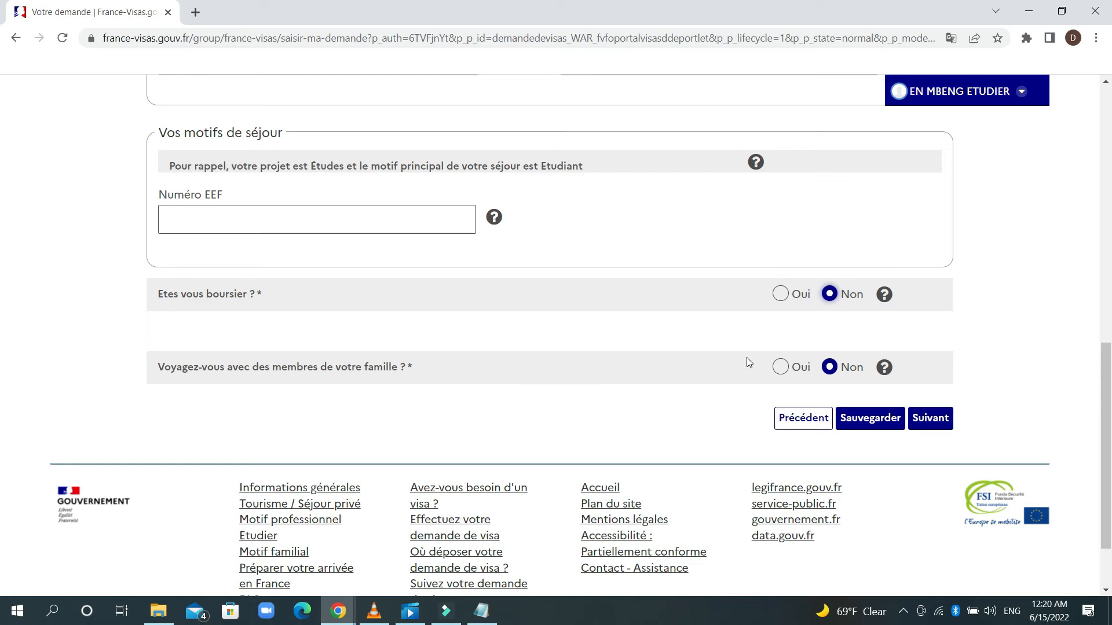
Answer Non to travelling with family and submit Votre séjour, bringing up the passport warning
left_click(781, 368)
scroll(421, 422, "down", 4)
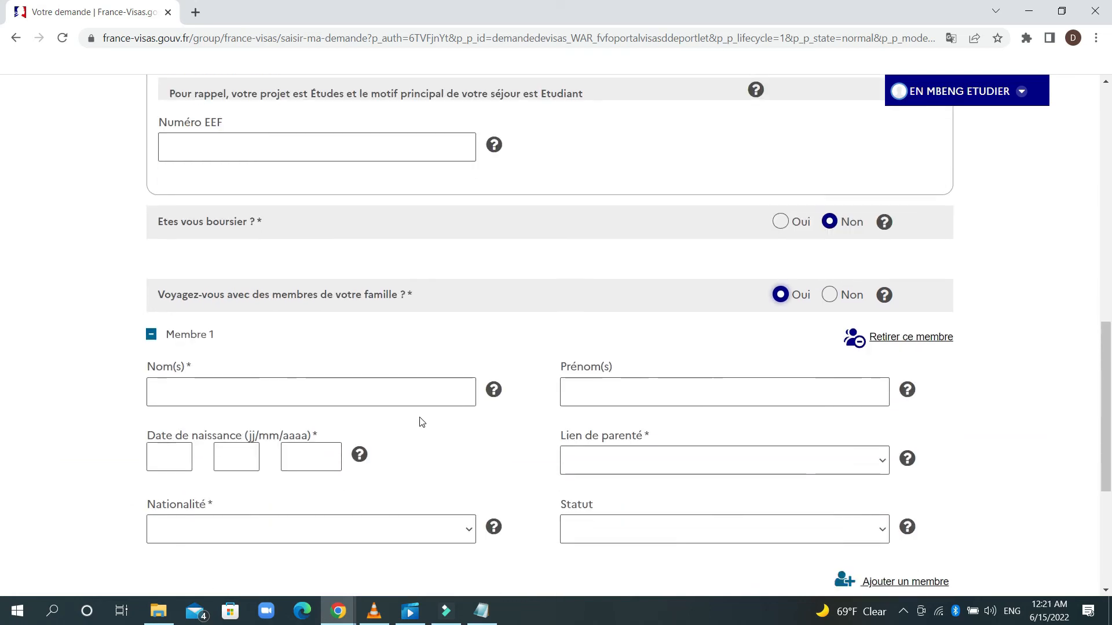
scroll(695, 319, "up", 2)
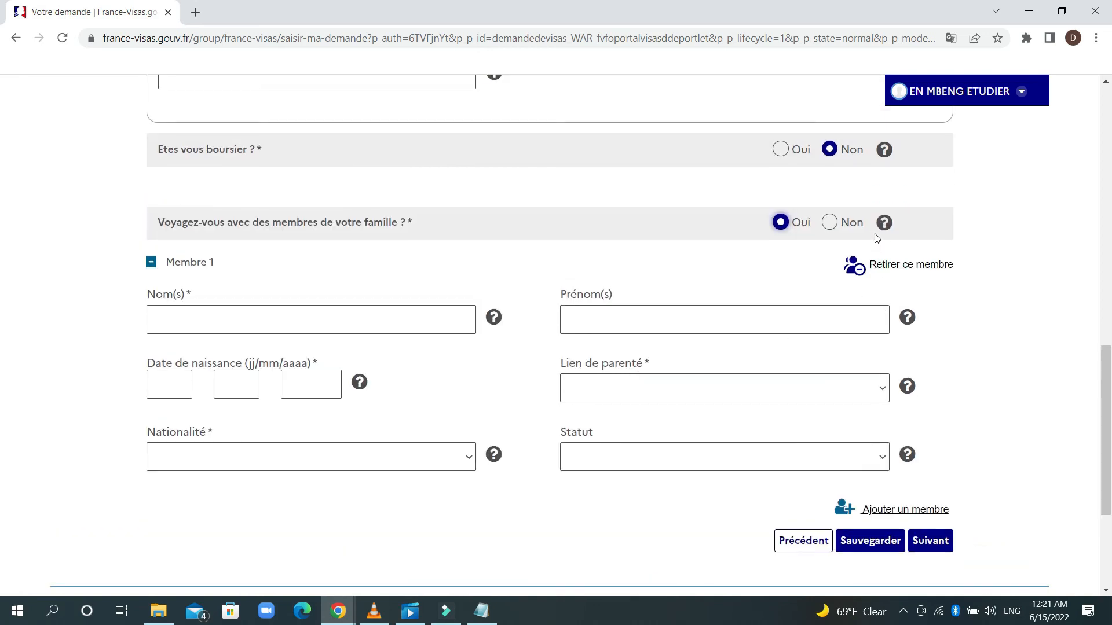
left_click(829, 219)
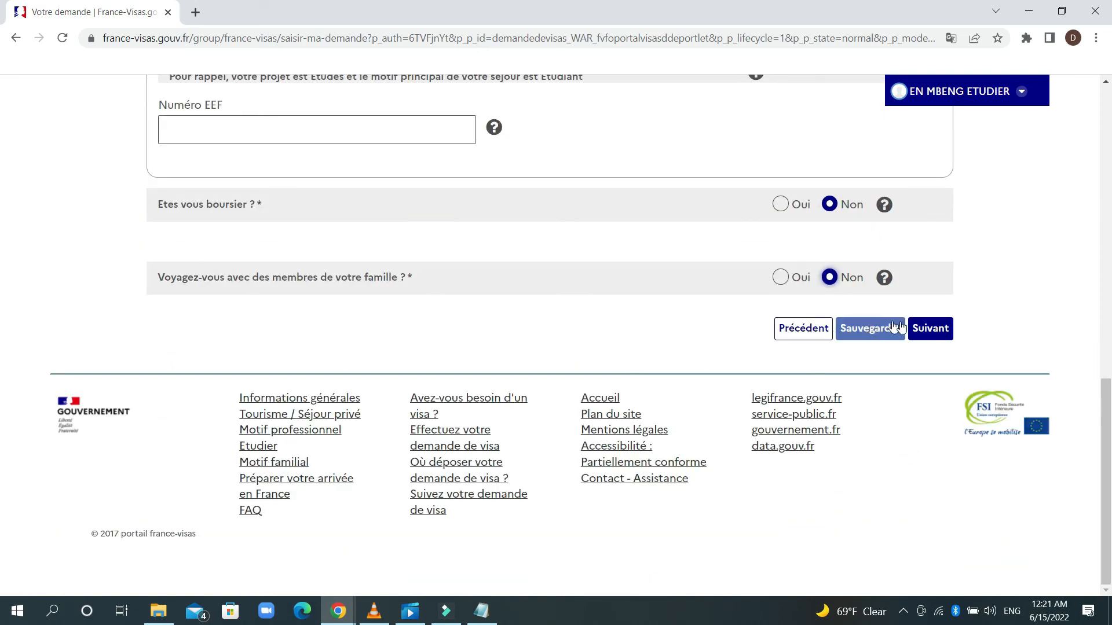
left_click(921, 329)
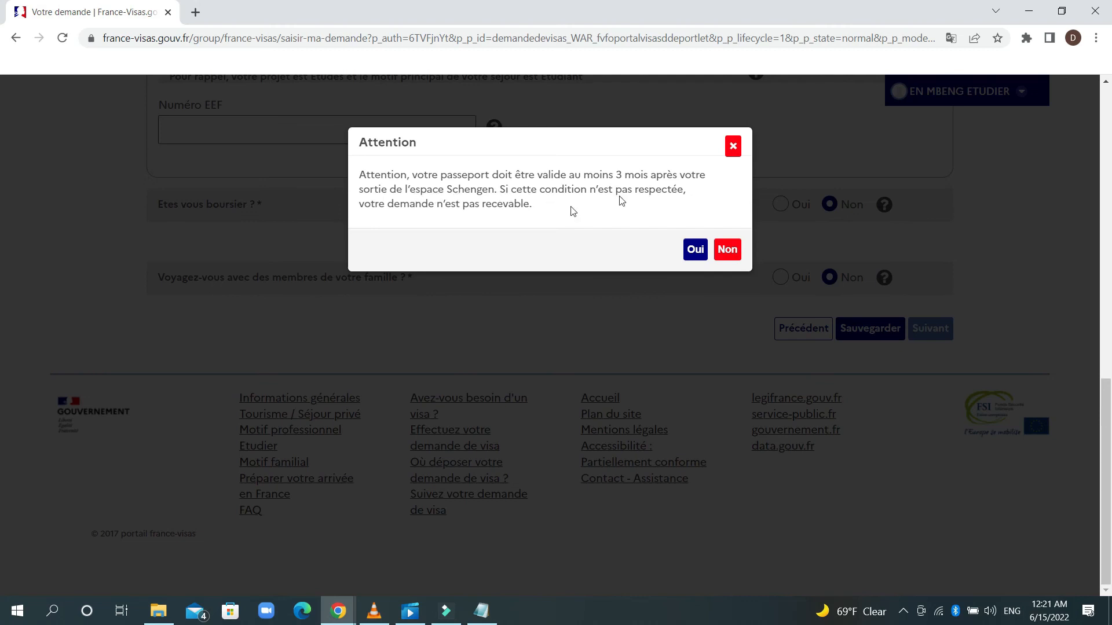
Accept the passport-validity warning with Oui and review the Vos contacts host and funding options
left_click(692, 249)
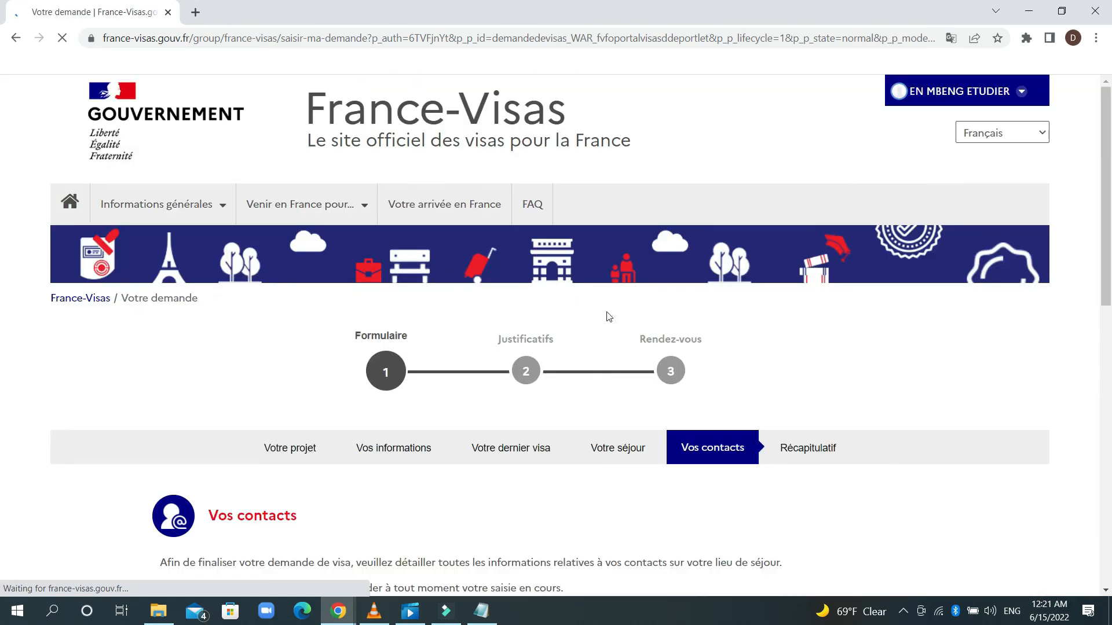
scroll(626, 367, "down", 3)
scroll(626, 366, "down", 1)
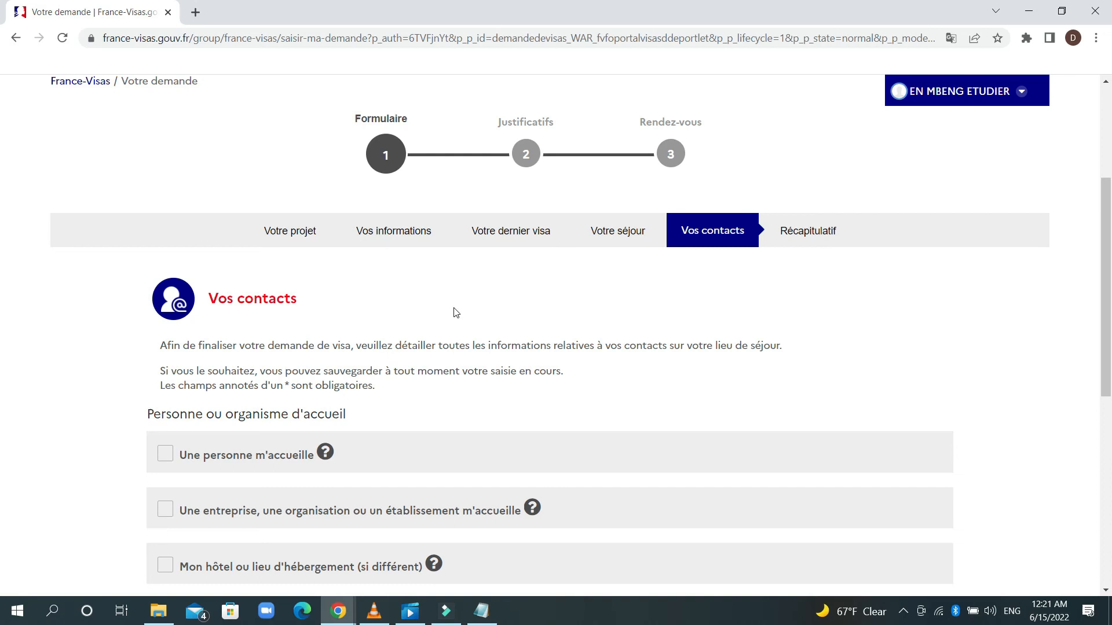
scroll(101, 434, "down", 3)
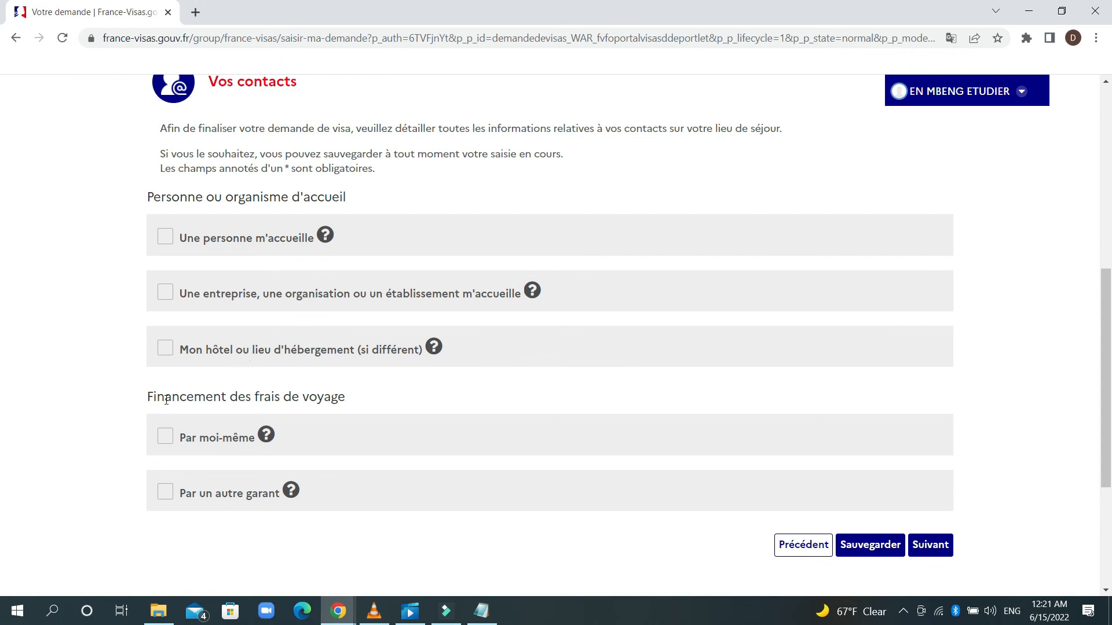
scroll(144, 446, "down", 1)
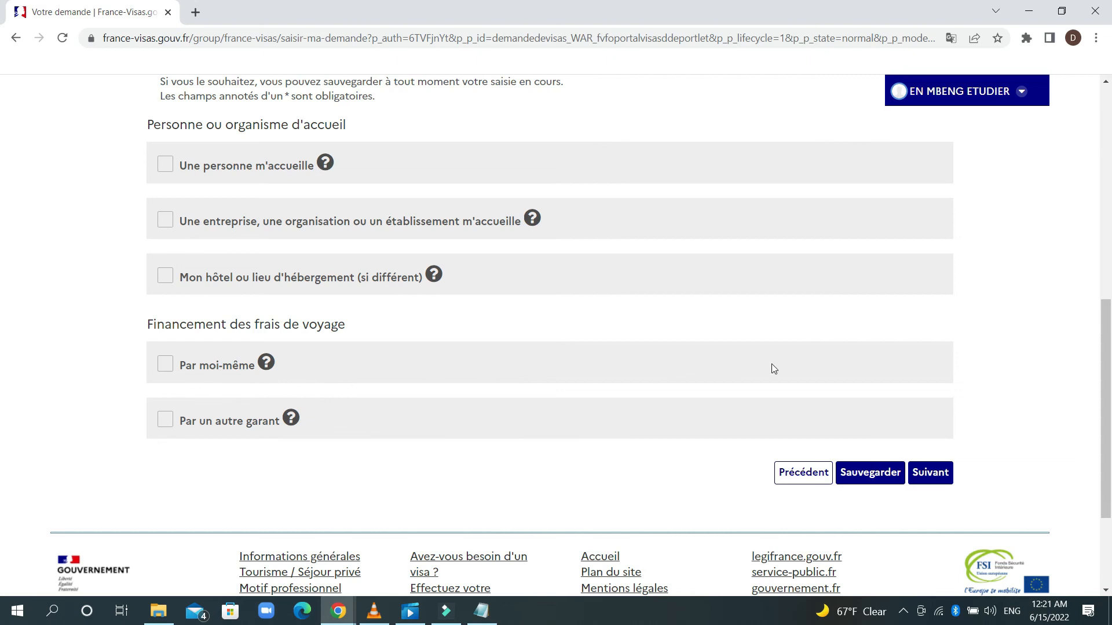
scroll(771, 364, "up", 2)
scroll(776, 415, "down", 2)
scroll(892, 452, "up", 5)
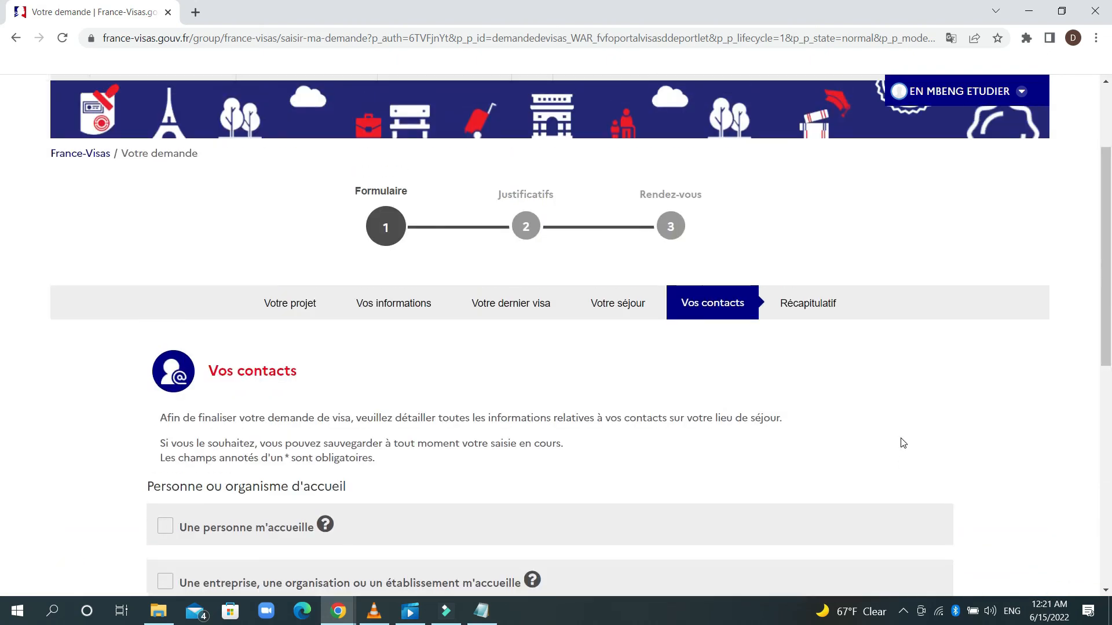